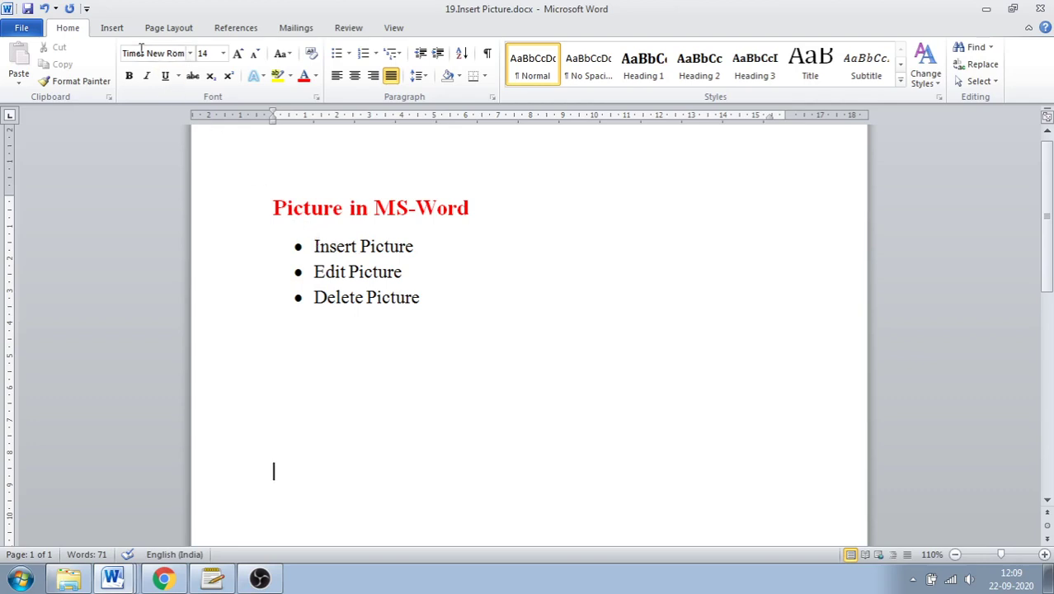
Switch the ribbon to the Insert tab to show its picture commands
{"action": "left_click", "coordinate": [115, 29]}
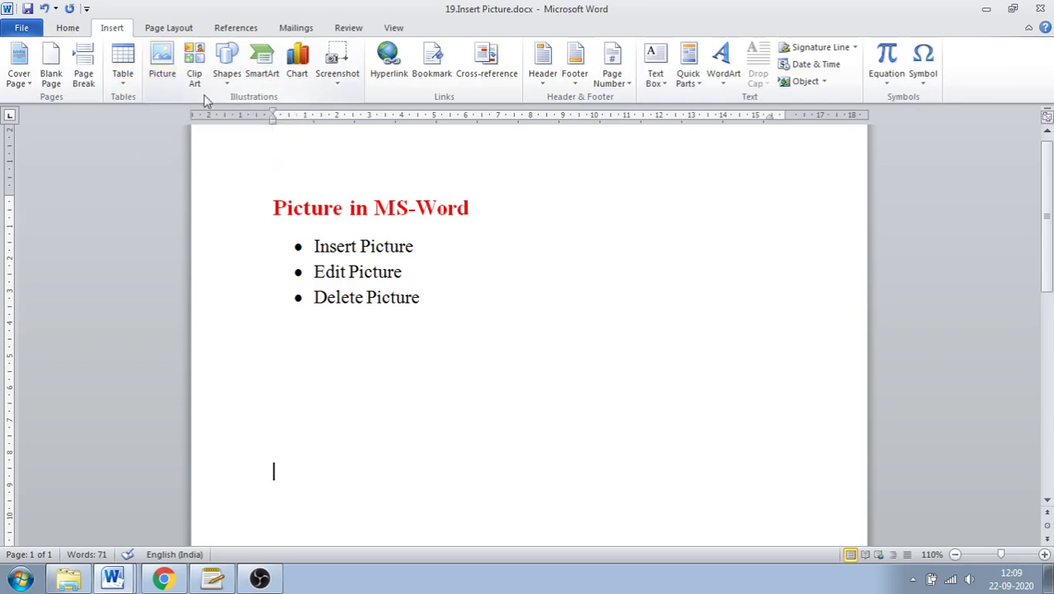
{"action": "left_click", "coordinate": [165, 74]}
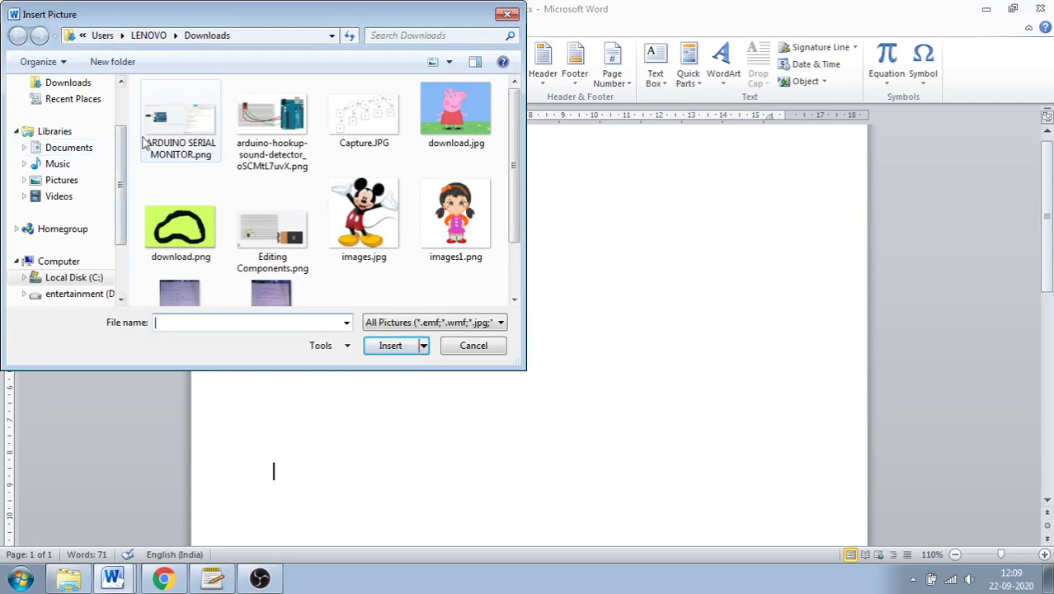
{"action": "left_click", "coordinate": [450, 148]}
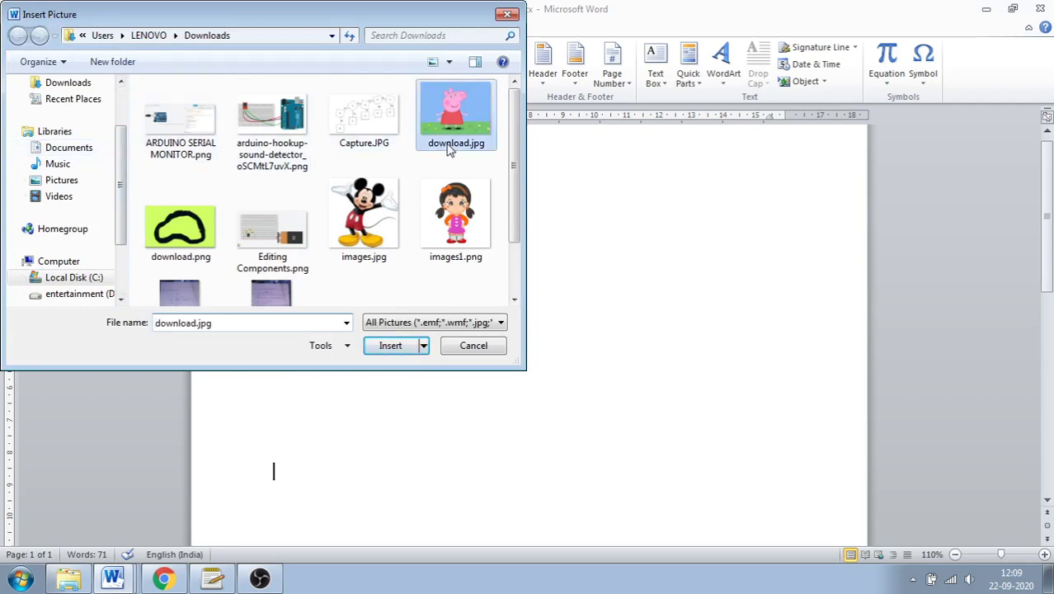
{"action": "left_click", "coordinate": [390, 346]}
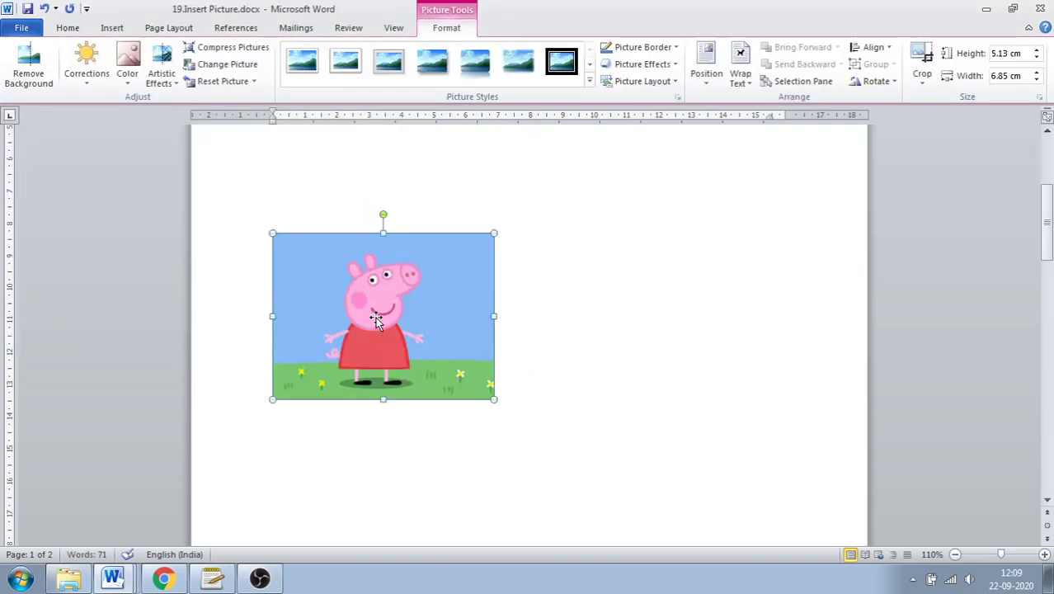
{"action": "key", "text": "Delete"}
{"action": "scroll", "coordinate": [380, 313], "scroll_direction": "up", "scroll_amount": 4}
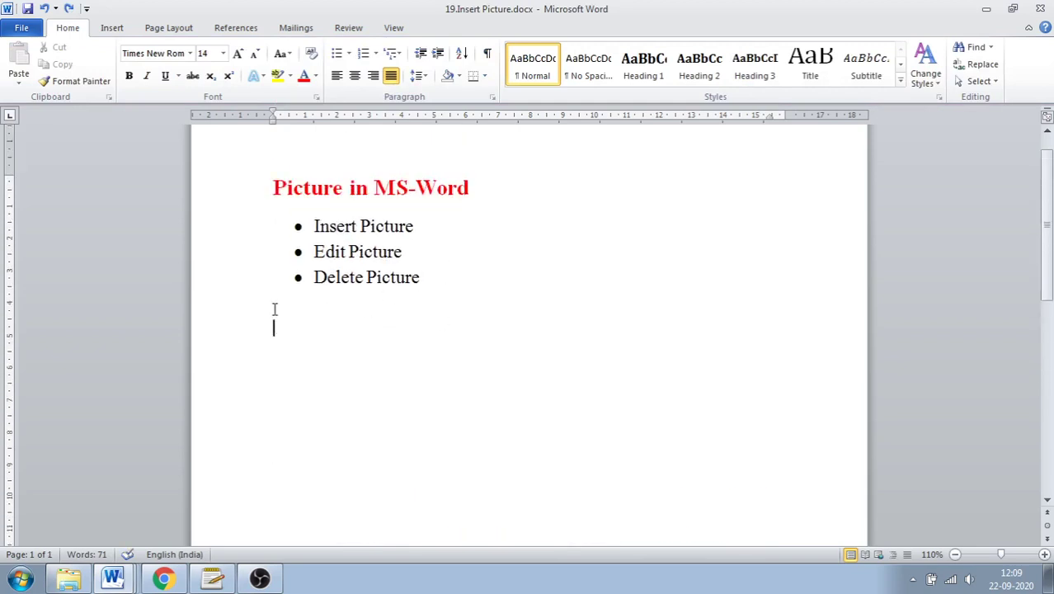
Insert the Peppa Pig image download.jpg from Downloads below the bulleted list
{"action": "left_click", "coordinate": [111, 30]}
{"action": "left_click", "coordinate": [163, 78]}
{"action": "left_click", "coordinate": [445, 127]}
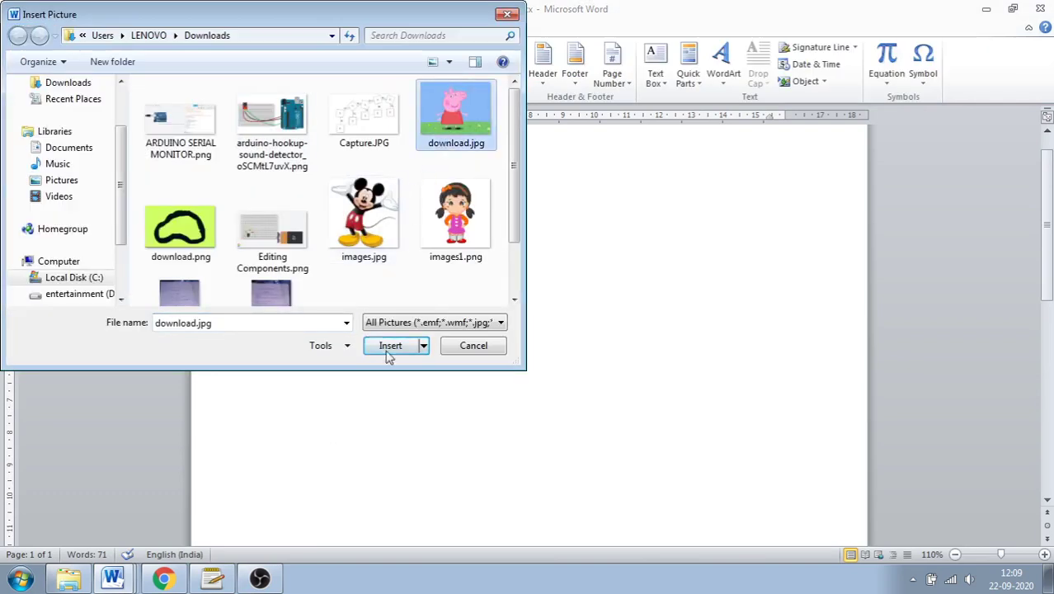
{"action": "left_click", "coordinate": [390, 347]}
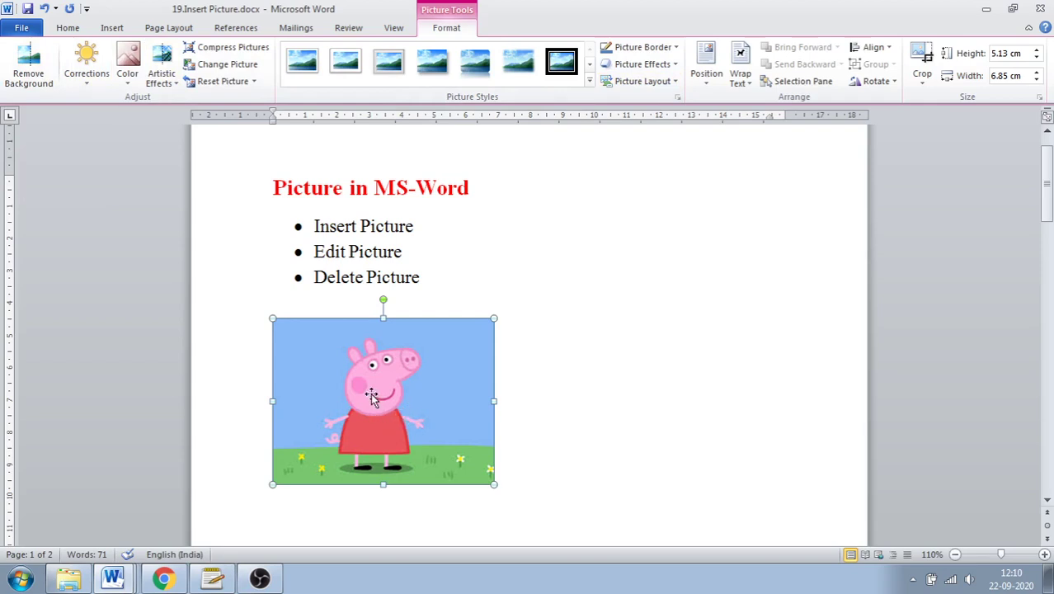
Remove the picture's sky and grass background, enlarging the kept area to include the ground
{"action": "left_click", "coordinate": [27, 83]}
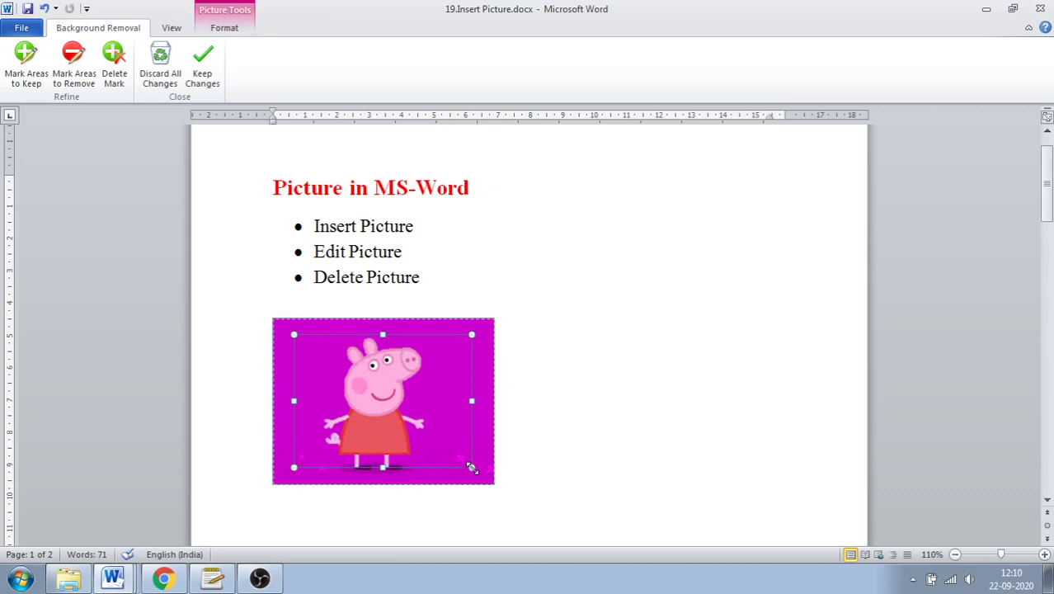
{"action": "left_click_drag", "start_coordinate": [471, 469], "coordinate": [469, 475]}
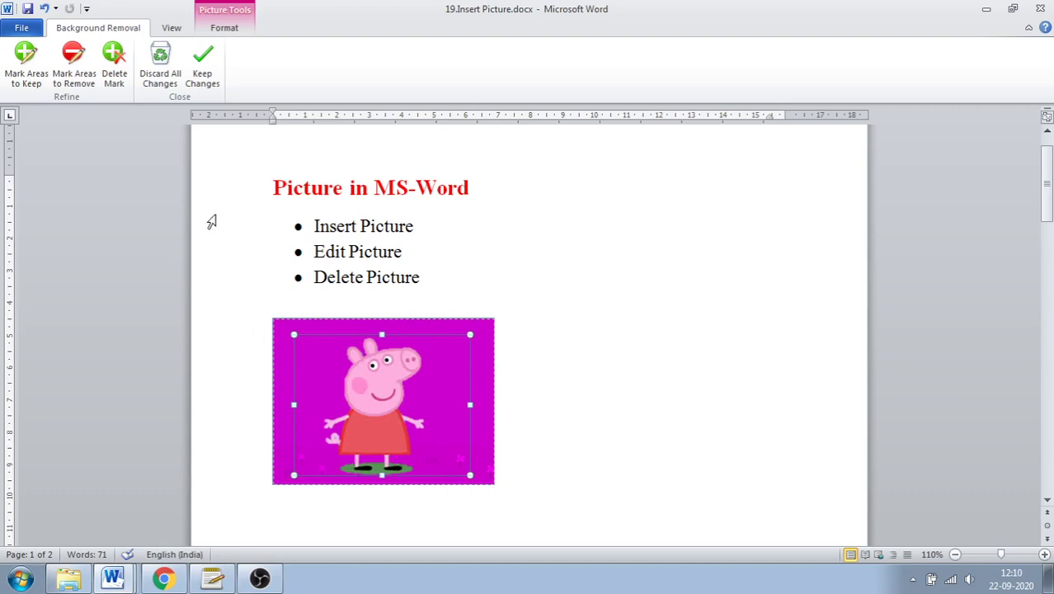
{"action": "left_click", "coordinate": [216, 89]}
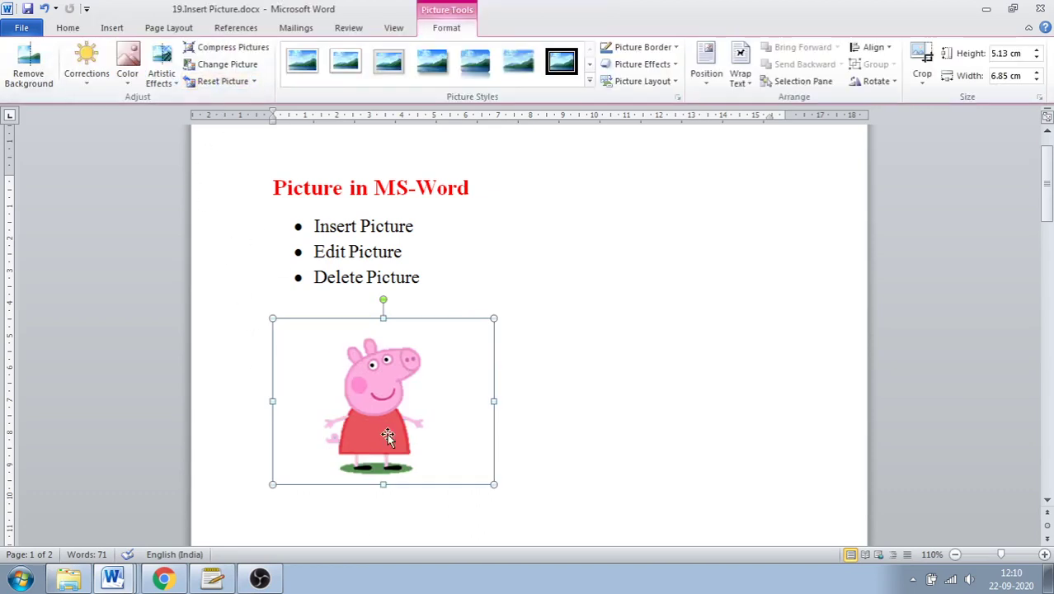
{"action": "key", "text": "ctrl+z"}
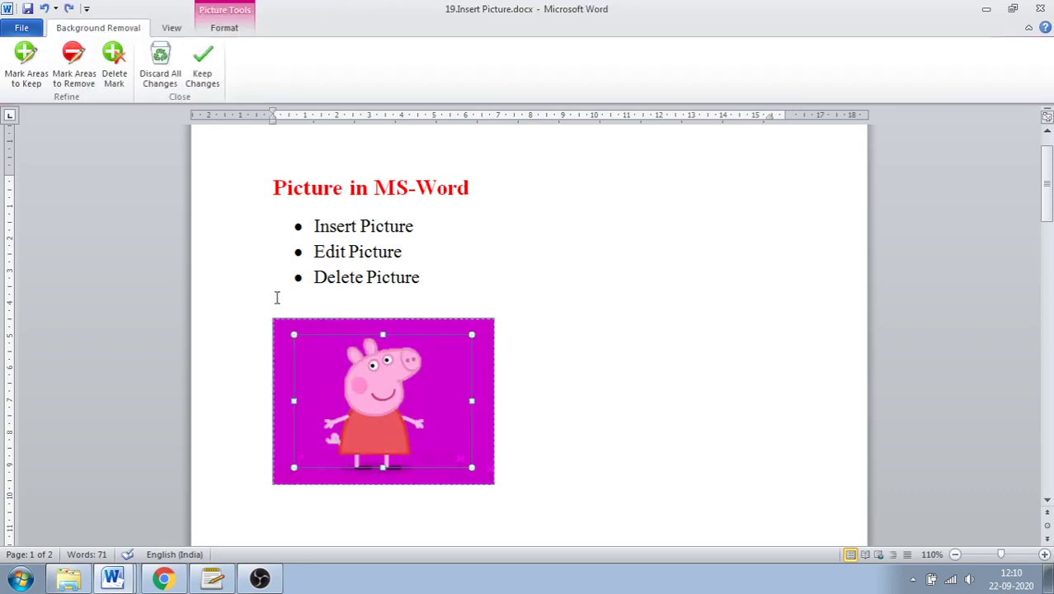
{"action": "left_click", "coordinate": [278, 294]}
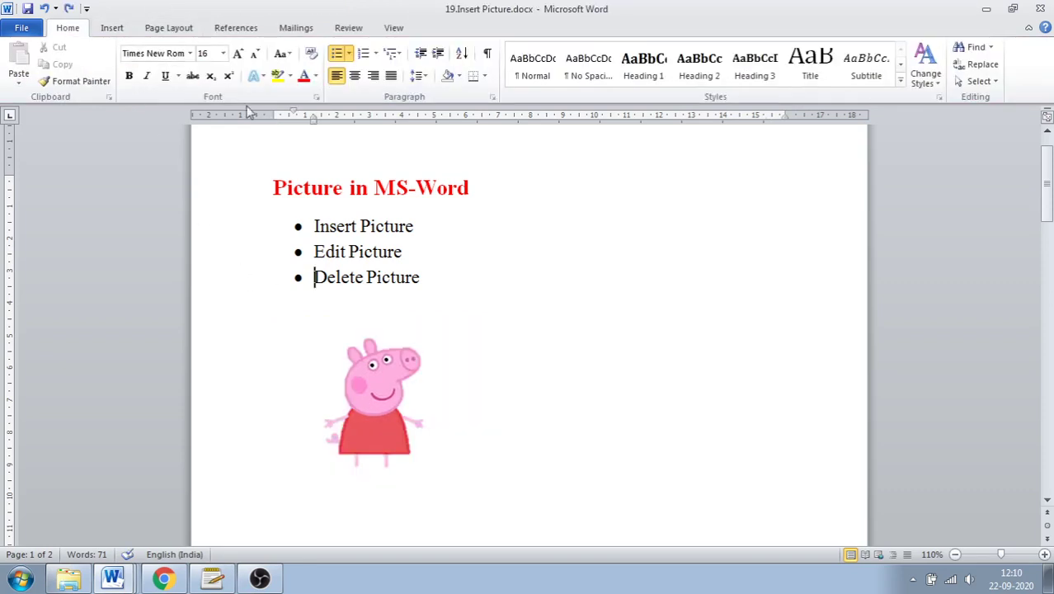
Apply the Brightness: 0% (Normal) Contrast: -40% correction to the Peppa Pig picture
{"action": "left_click", "coordinate": [346, 452]}
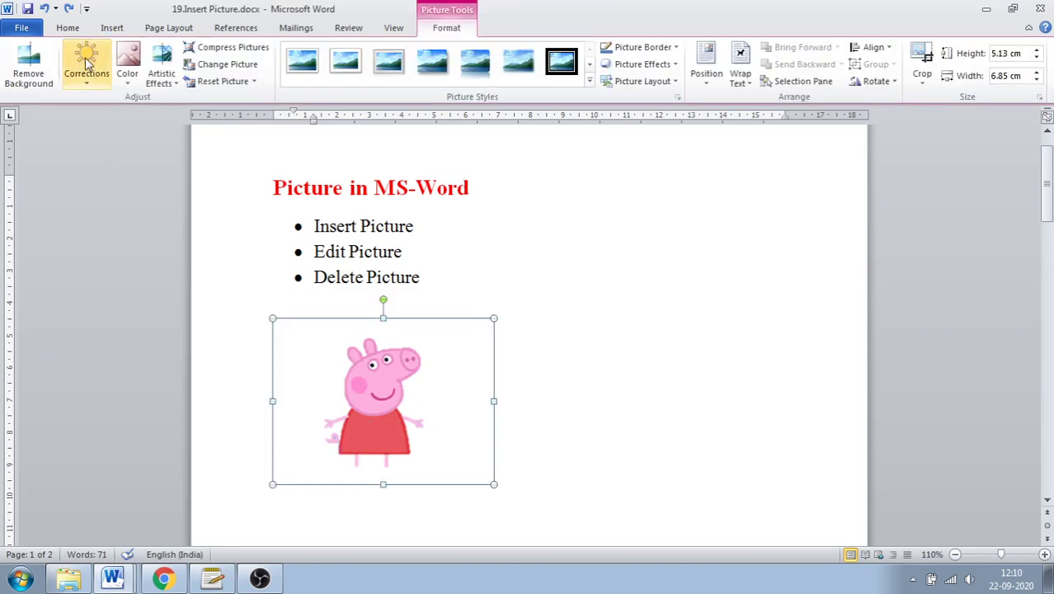
{"action": "left_click", "coordinate": [88, 64]}
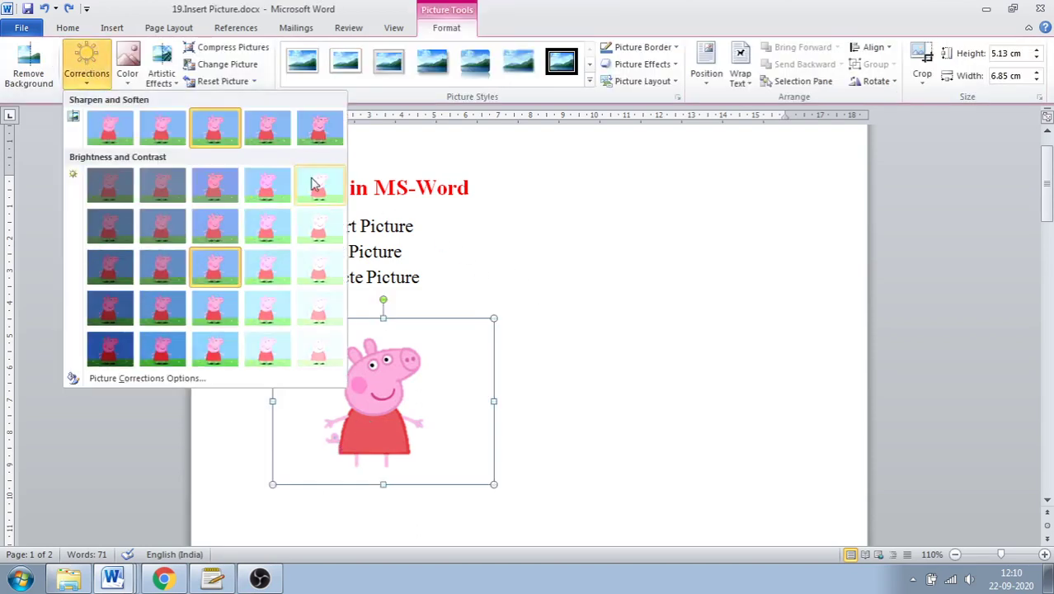
{"action": "left_click", "coordinate": [581, 443]}
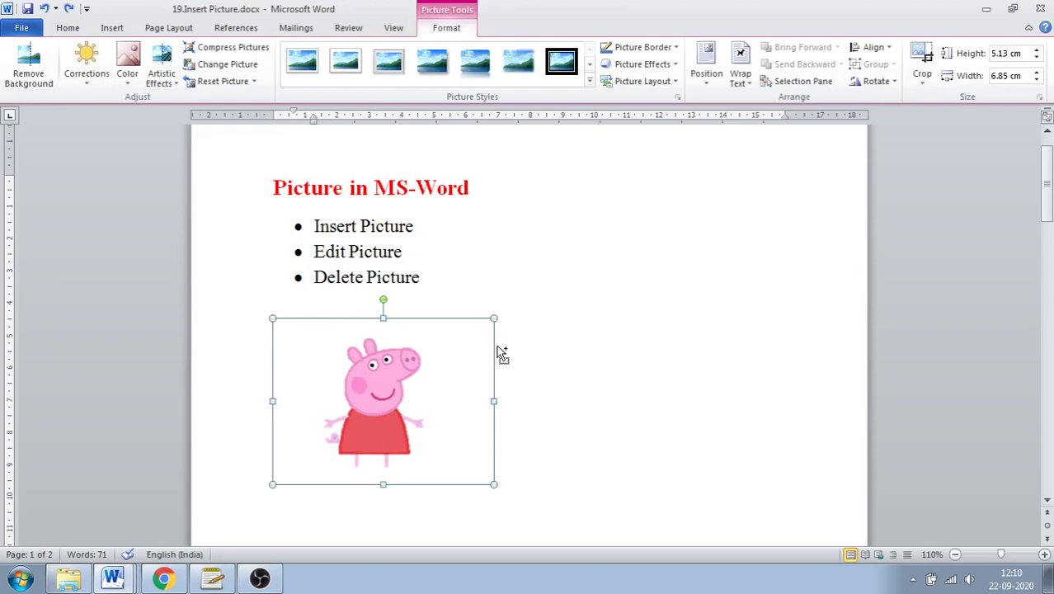
{"action": "left_click", "coordinate": [538, 358]}
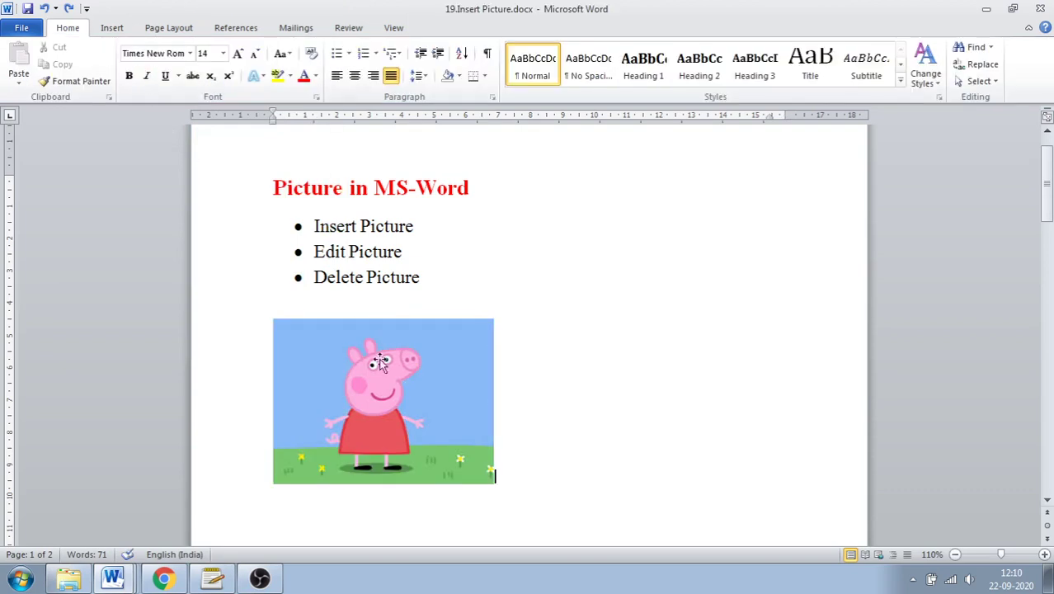
{"action": "left_click", "coordinate": [355, 330]}
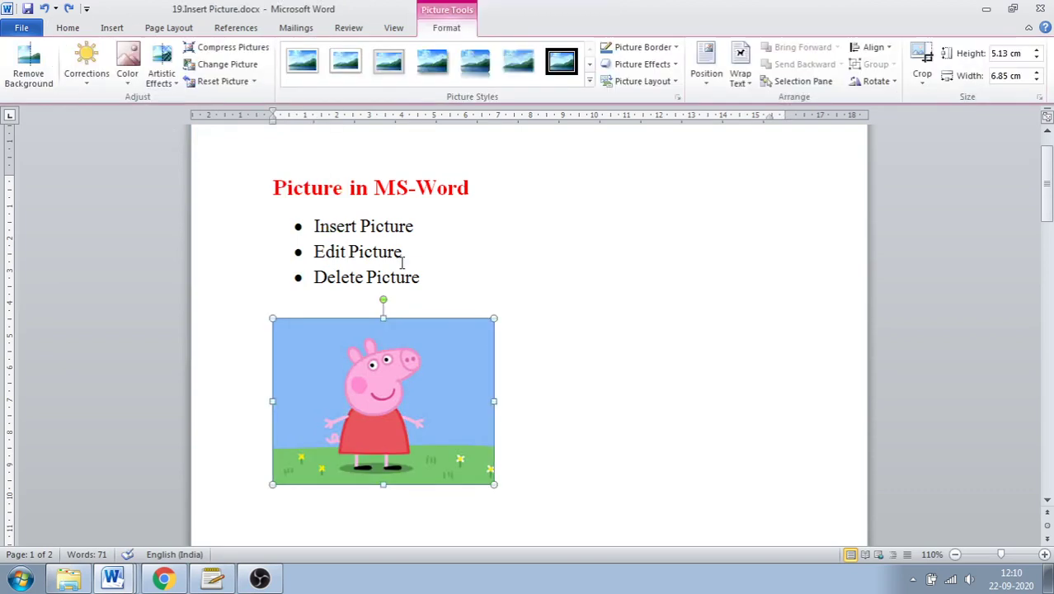
{"action": "left_click", "coordinate": [87, 68]}
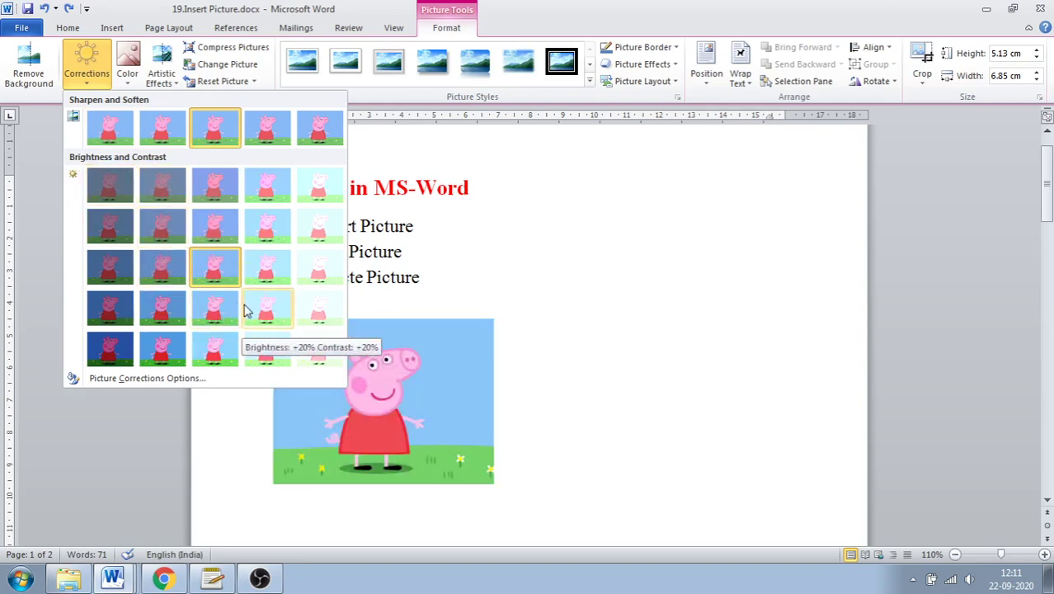
{"action": "left_click", "coordinate": [219, 213]}
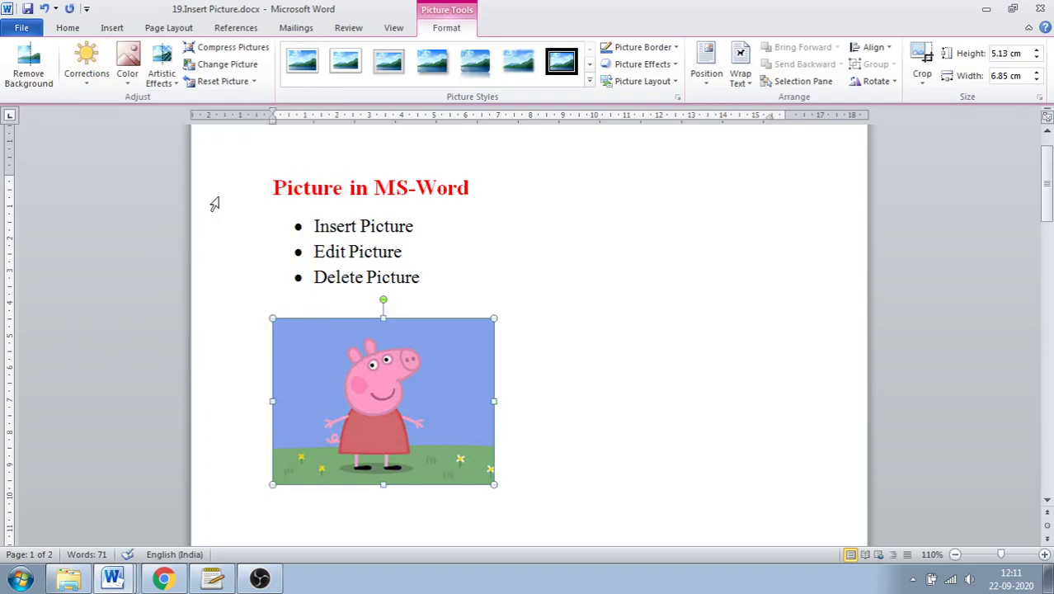
Recolour the Peppa Pig picture with Purple, Accent color 4 Dark
{"action": "left_click", "coordinate": [129, 83]}
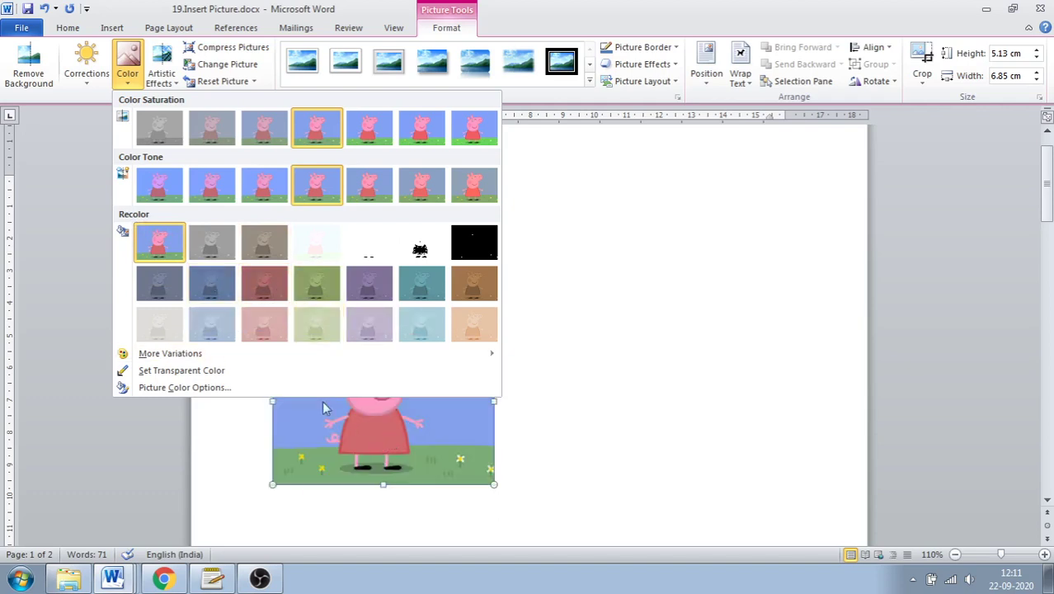
{"action": "left_click", "coordinate": [368, 292]}
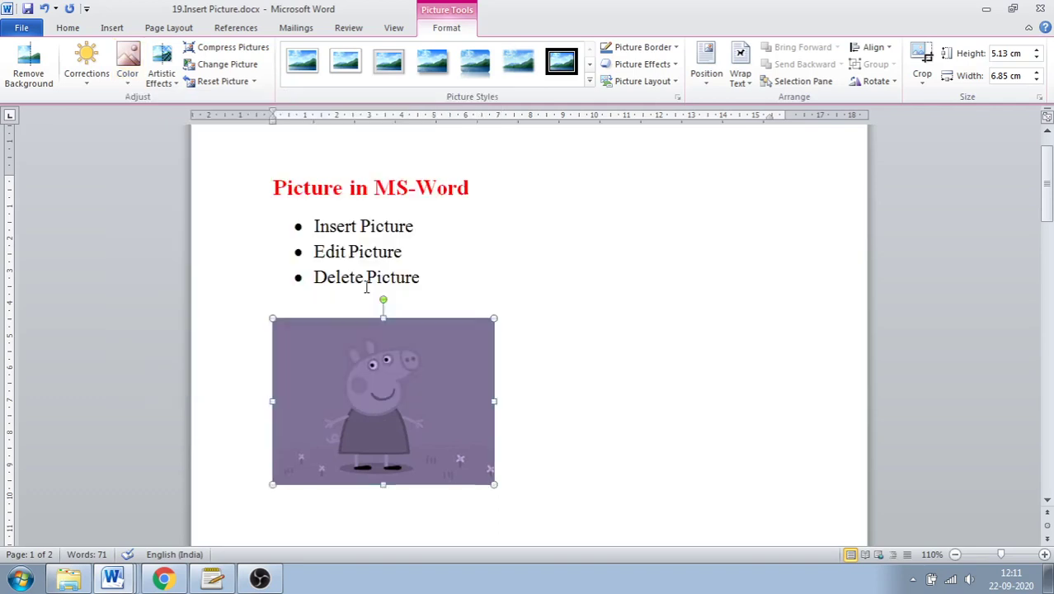
{"action": "left_click", "coordinate": [131, 90]}
{"action": "mouse_move", "coordinate": [180, 361]}
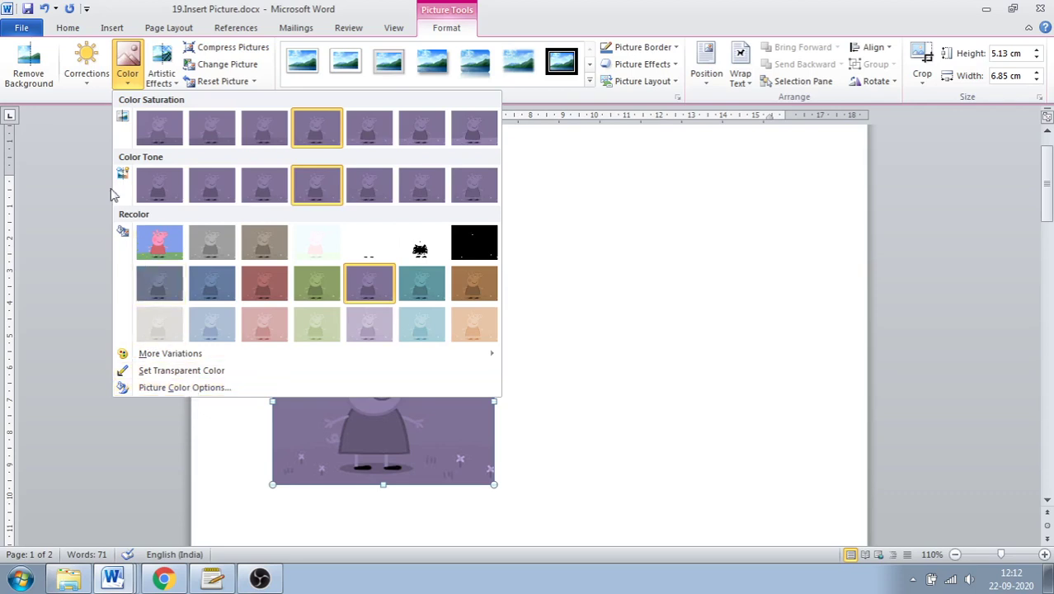
{"action": "left_click", "coordinate": [551, 416]}
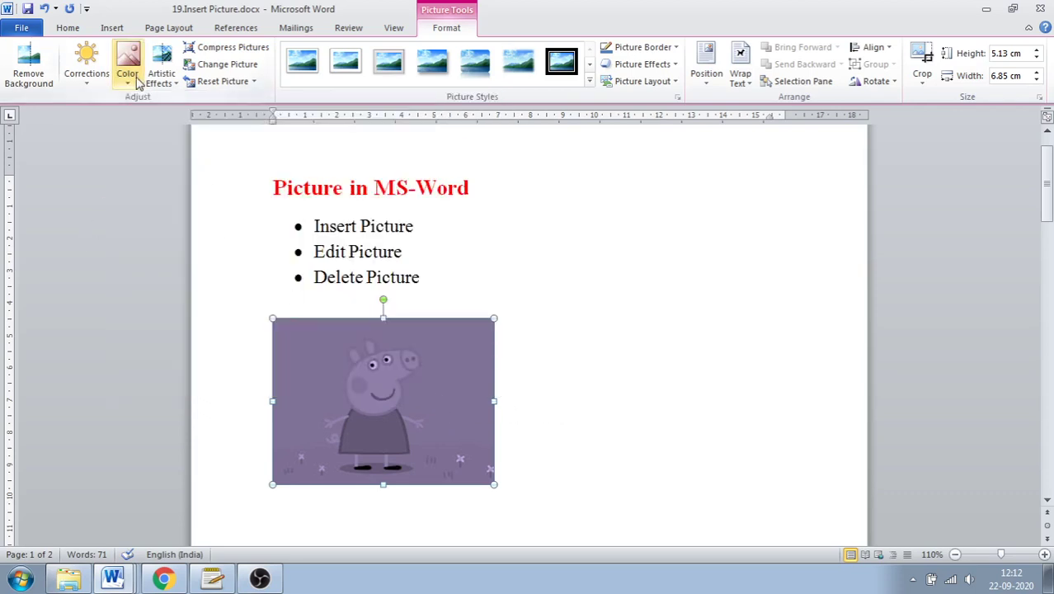
{"action": "left_click", "coordinate": [164, 85]}
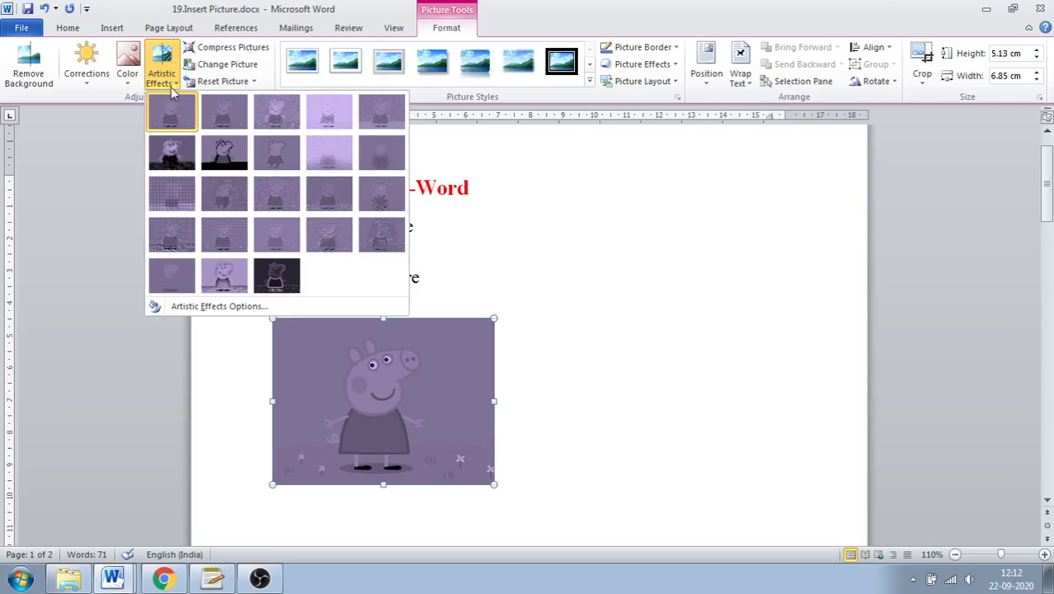
Undo the purple recolour and apply the Glow Edges artistic effect instead
{"action": "key", "text": "Escape"}
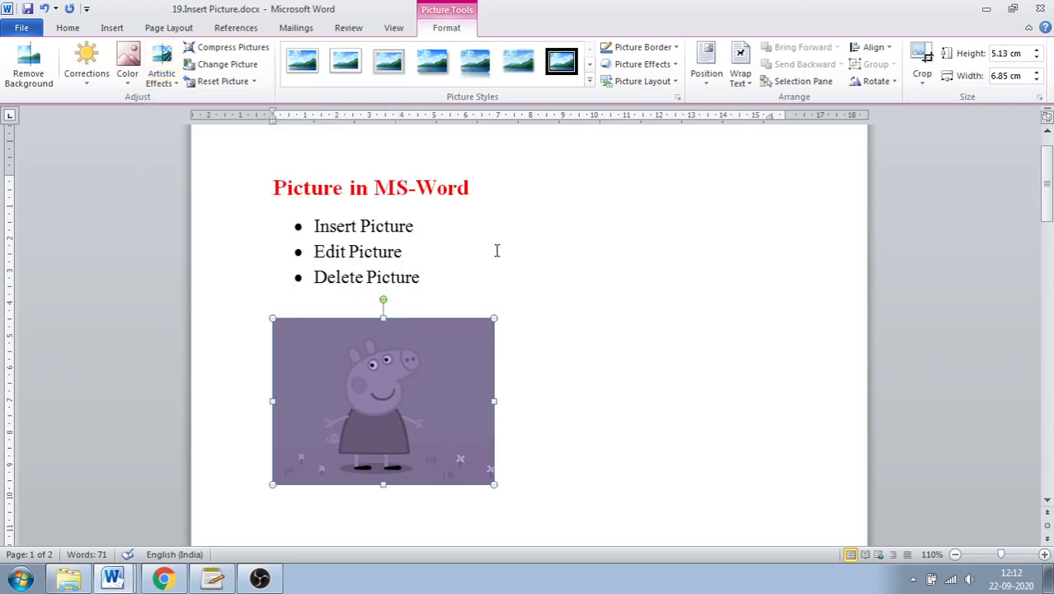
{"action": "key", "text": "ctrl+z"}
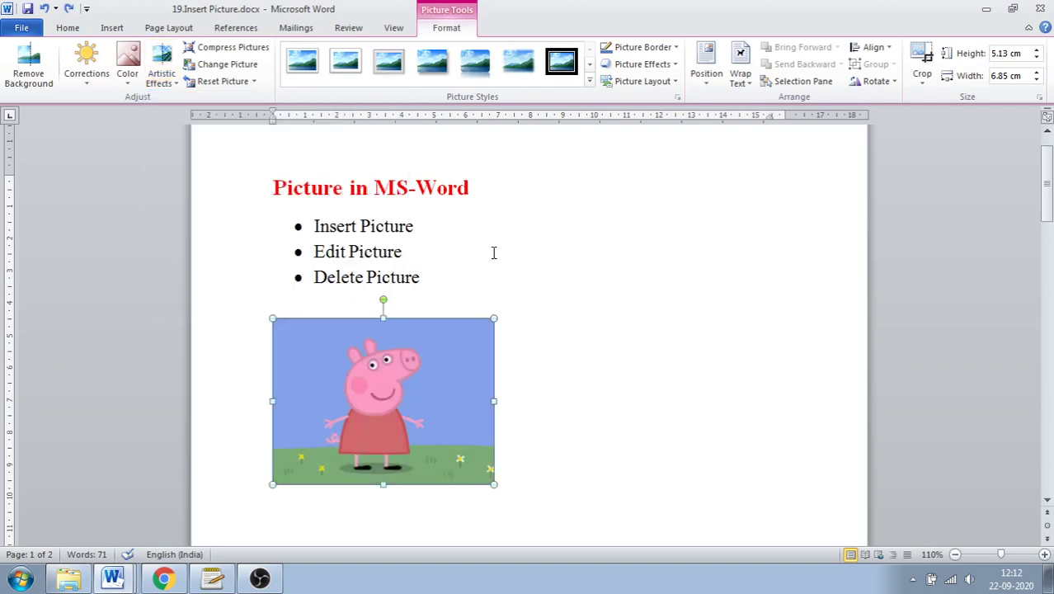
{"action": "left_click", "coordinate": [159, 91]}
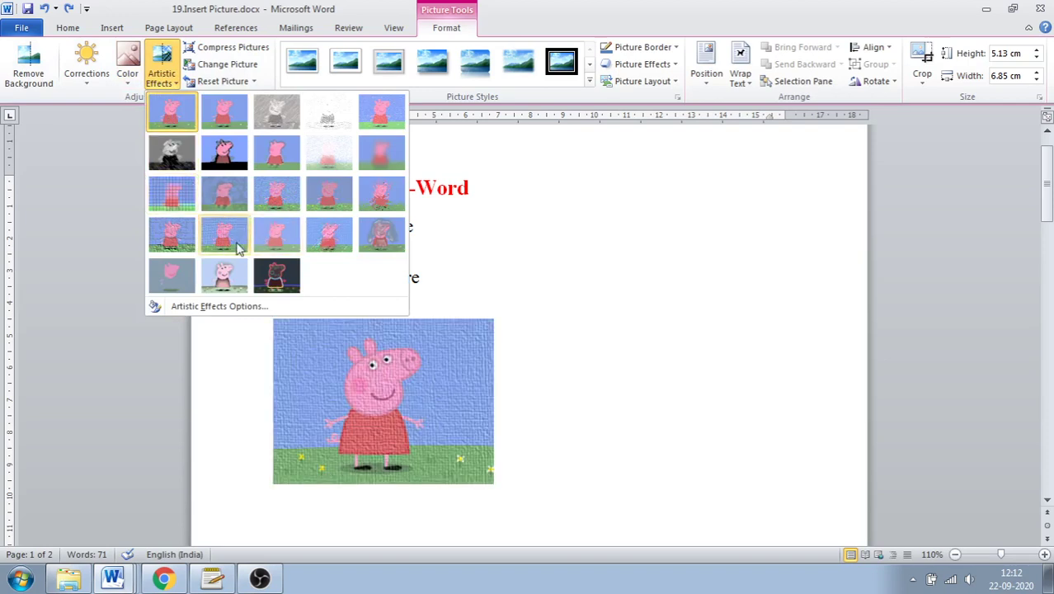
{"action": "left_click", "coordinate": [266, 283]}
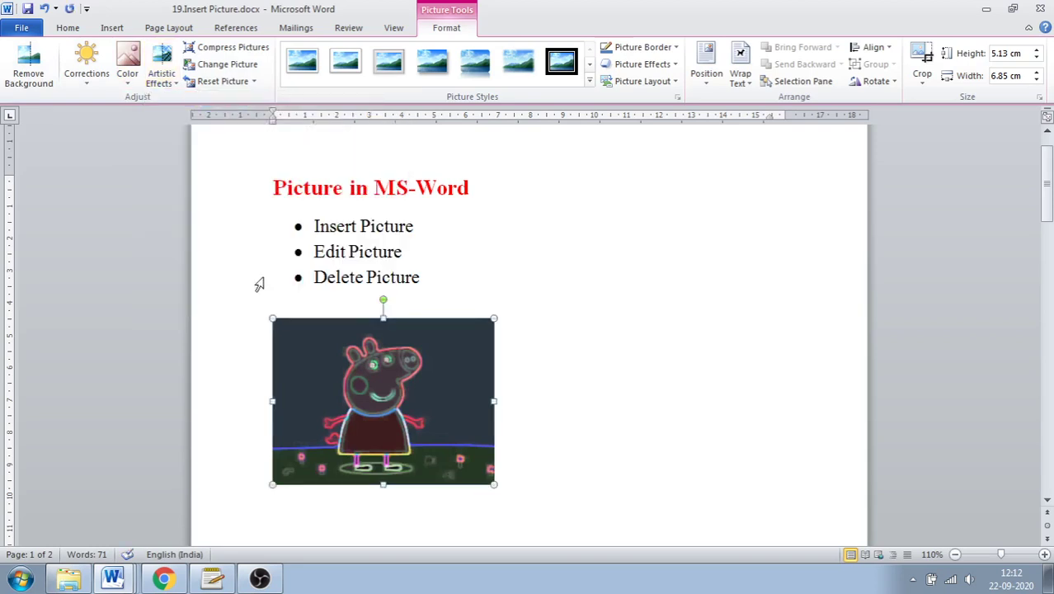
Compress only this picture to E-mail (96 ppi), deleting cropped areas
{"action": "left_click", "coordinate": [233, 48]}
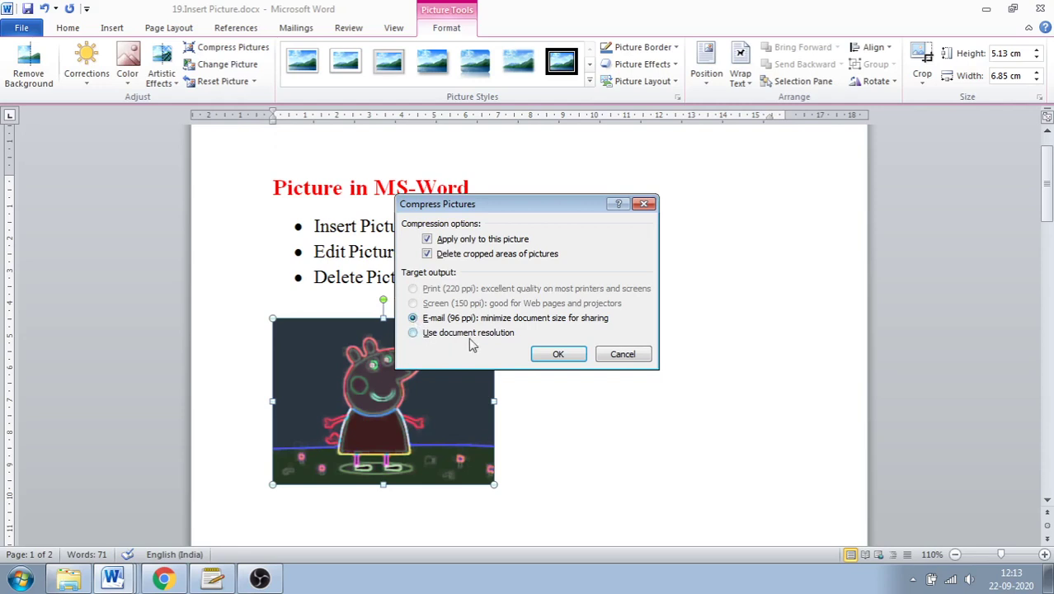
{"action": "left_click", "coordinate": [554, 355]}
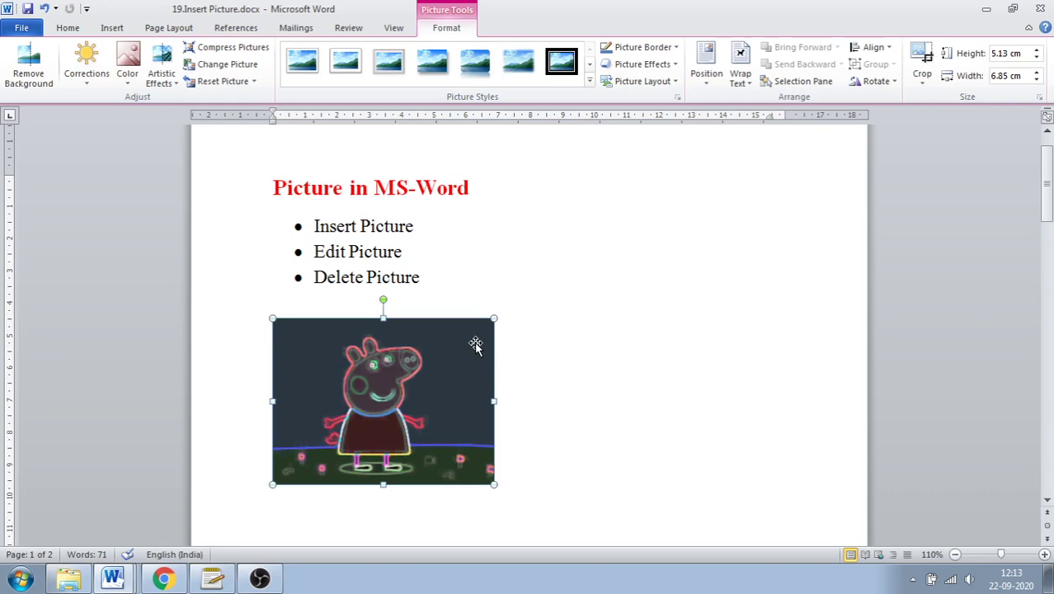
Swap in images.jpg, undo the swap, then reset all of the Peppa Pig picture's formatting
{"action": "left_click", "coordinate": [235, 65]}
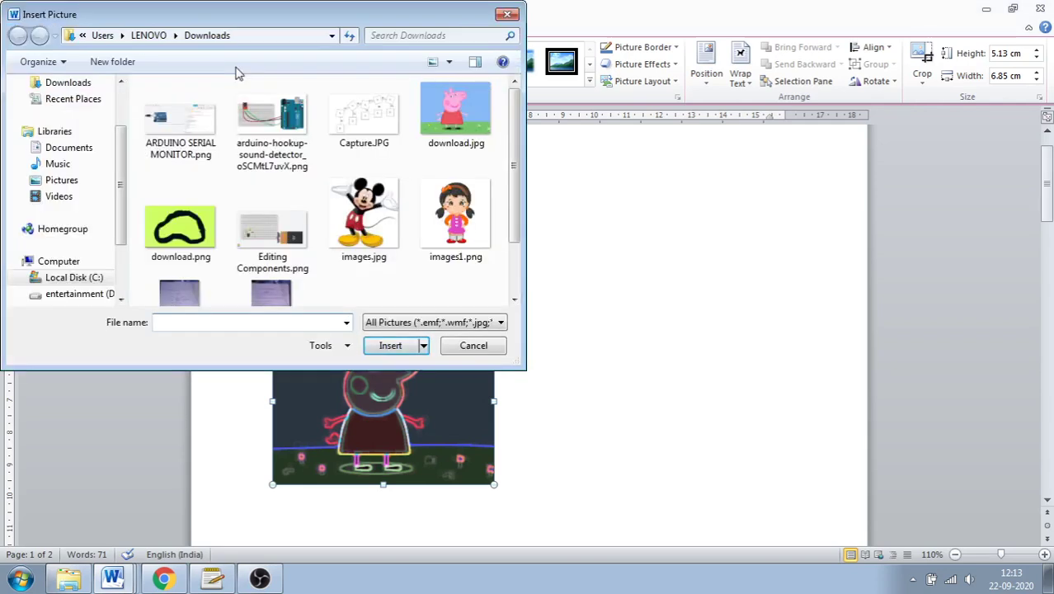
{"action": "left_click", "coordinate": [338, 201]}
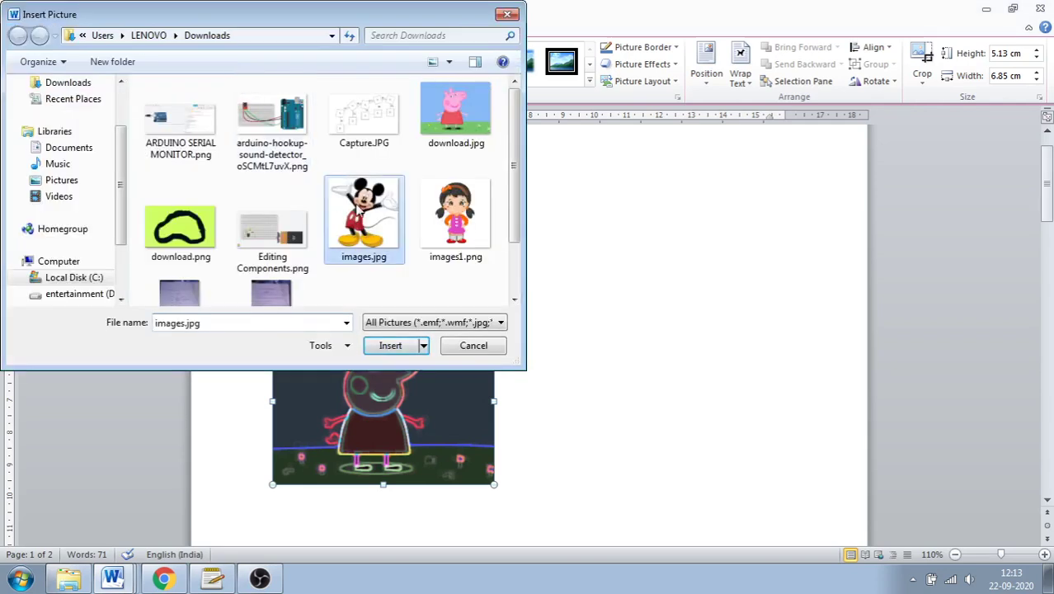
{"action": "left_click", "coordinate": [392, 346]}
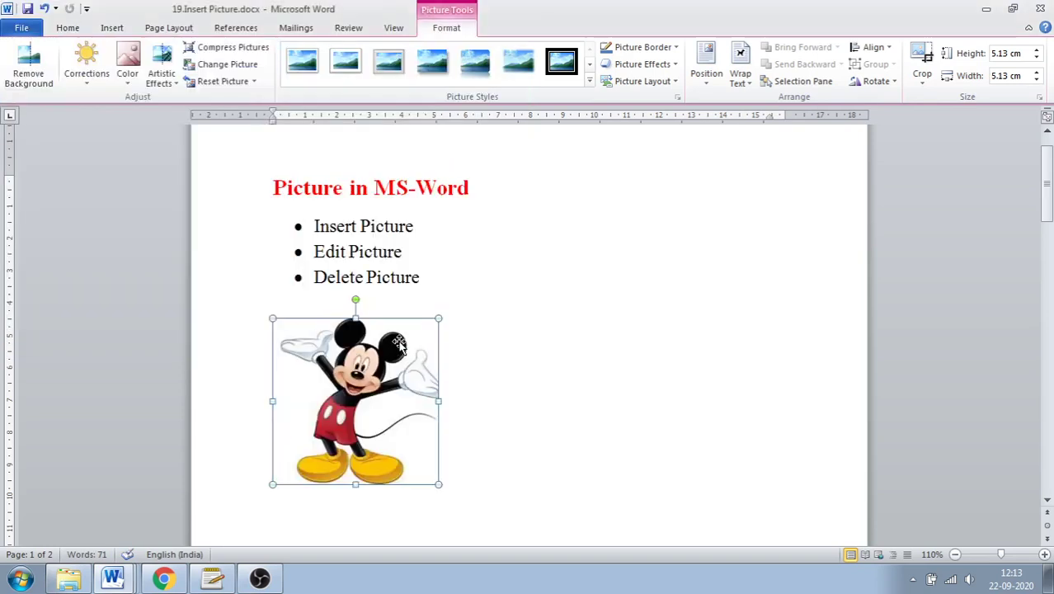
{"action": "key", "text": "ctrl+z"}
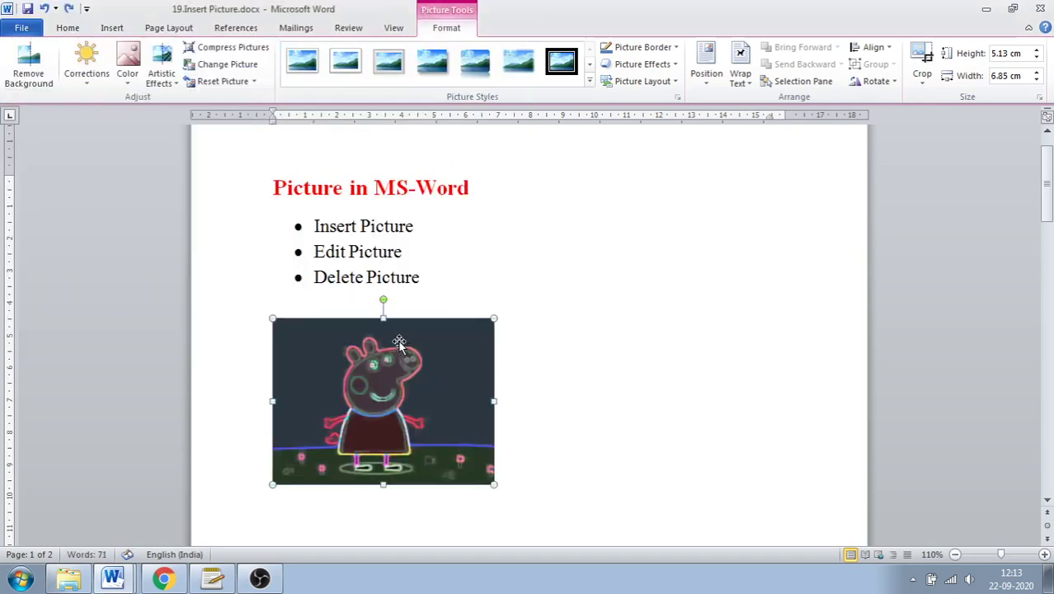
{"action": "left_click", "coordinate": [254, 83]}
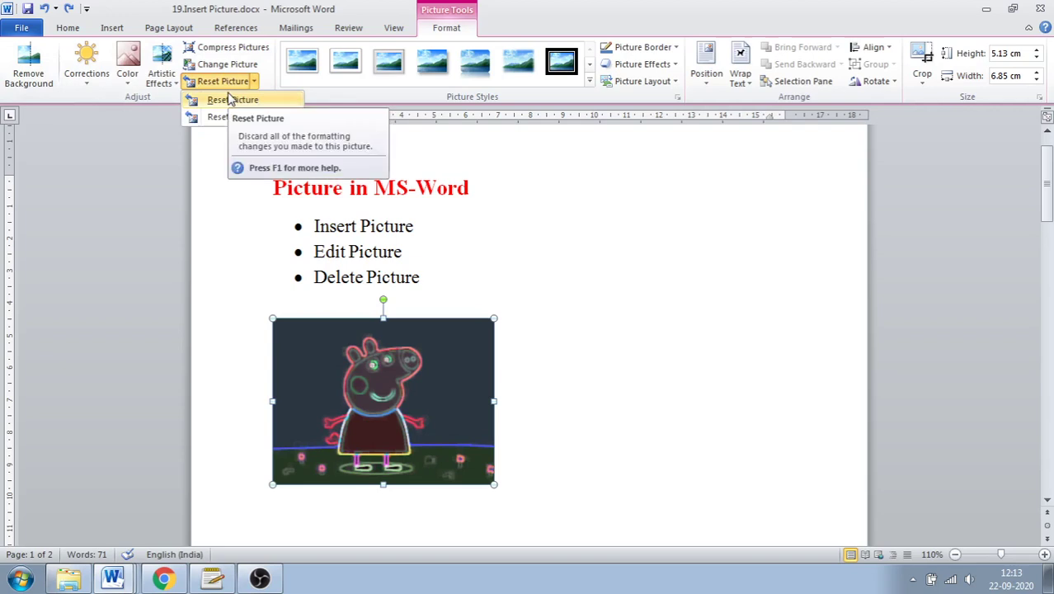
{"action": "left_click", "coordinate": [231, 99]}
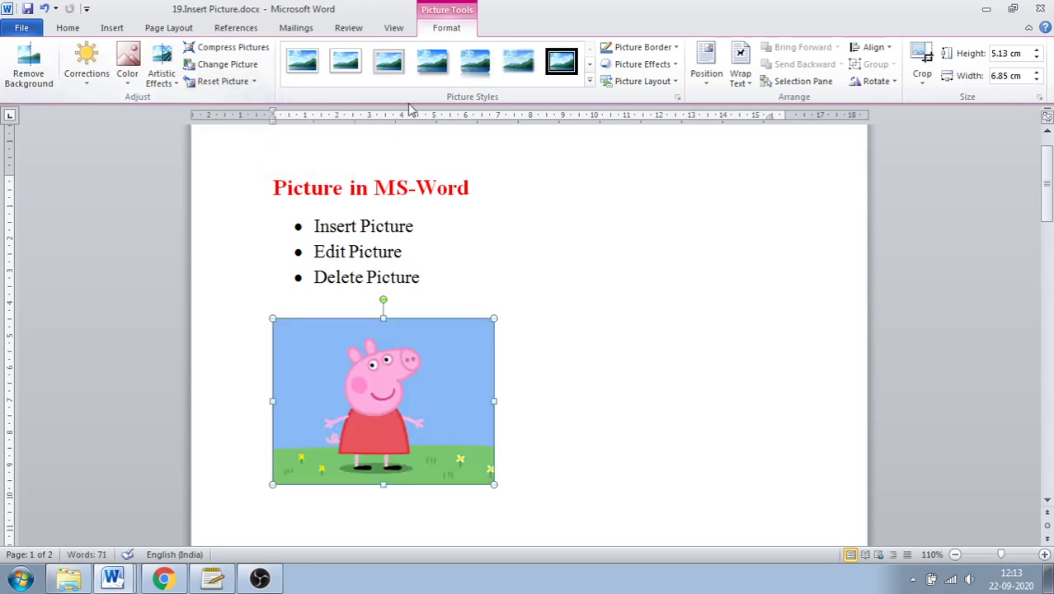
Apply the Metal Oval picture style from the Picture Styles gallery
{"action": "left_click", "coordinate": [590, 83]}
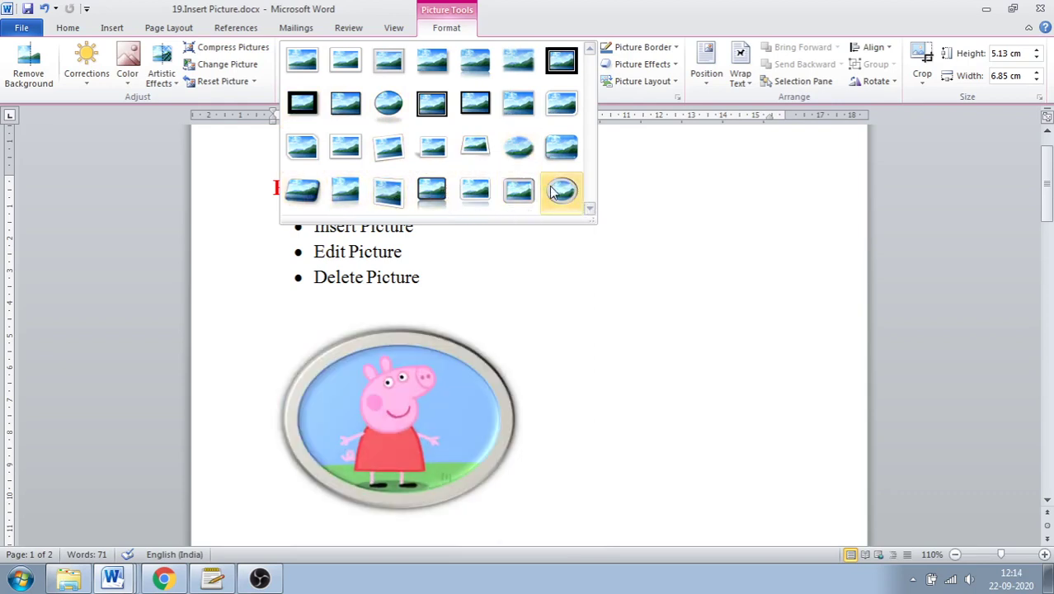
{"action": "left_click", "coordinate": [552, 192]}
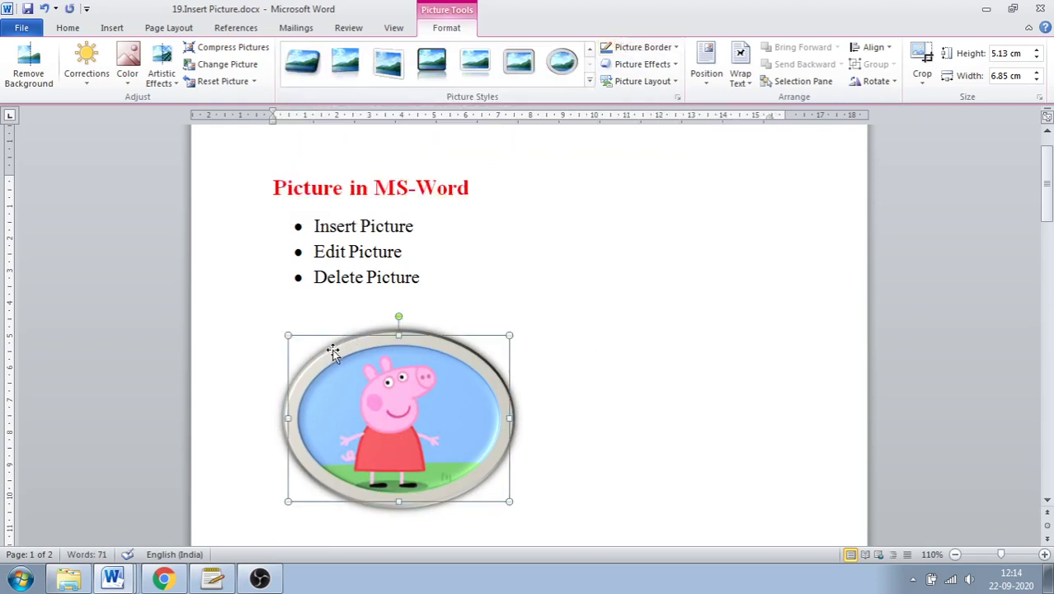
Give the oval picture a red border, then change the border to yellow
{"action": "left_click", "coordinate": [672, 47]}
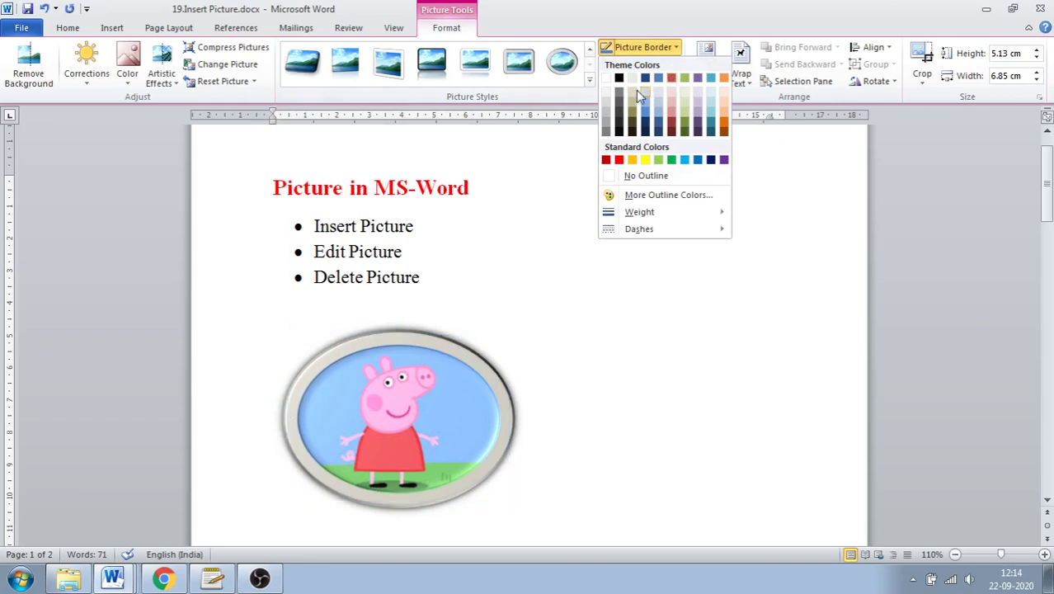
{"action": "left_click", "coordinate": [618, 159]}
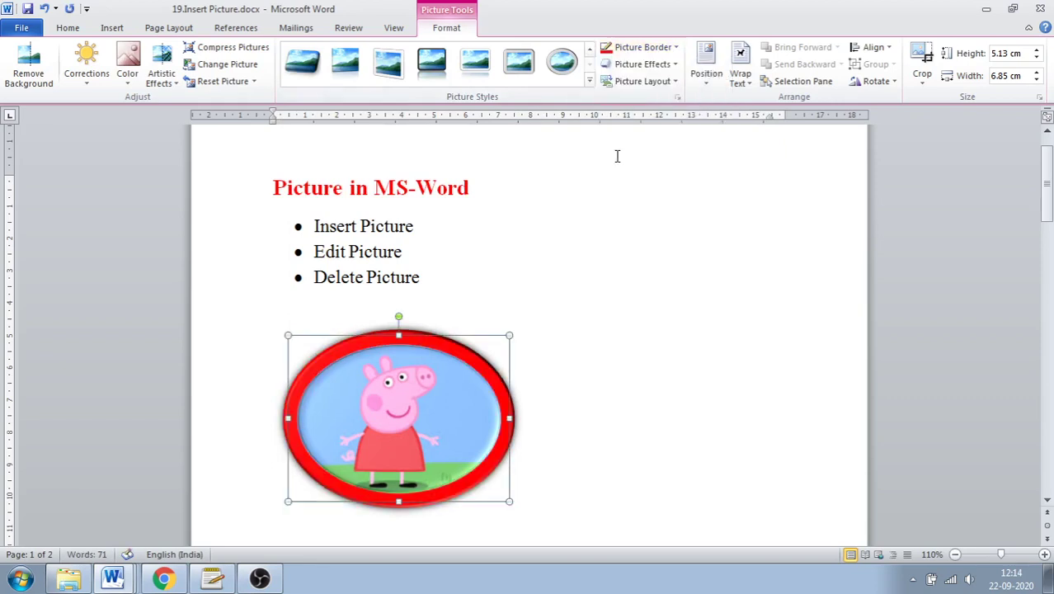
{"action": "left_click", "coordinate": [675, 49]}
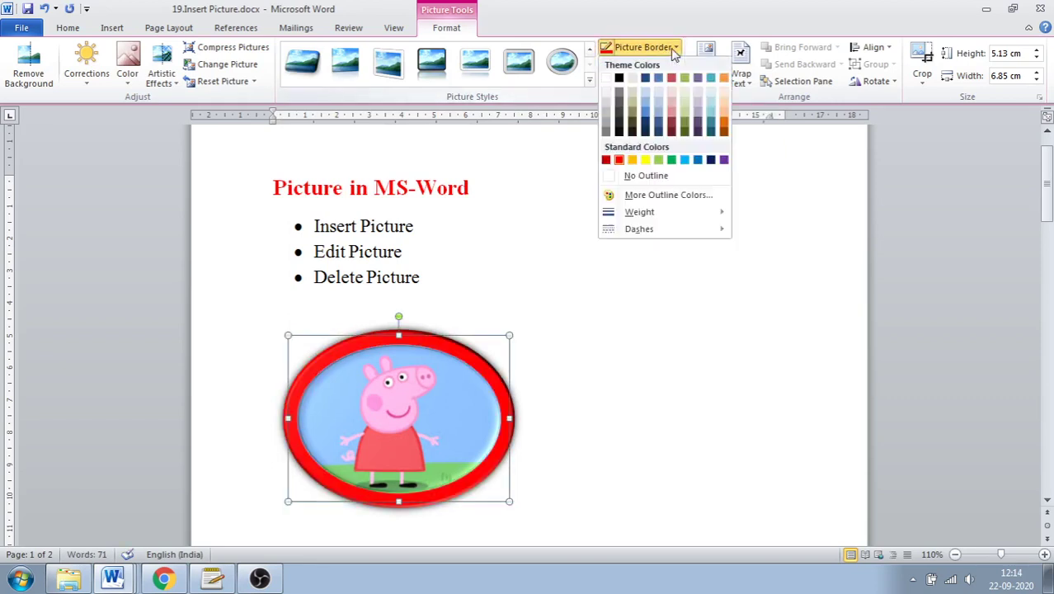
{"action": "left_click", "coordinate": [644, 160]}
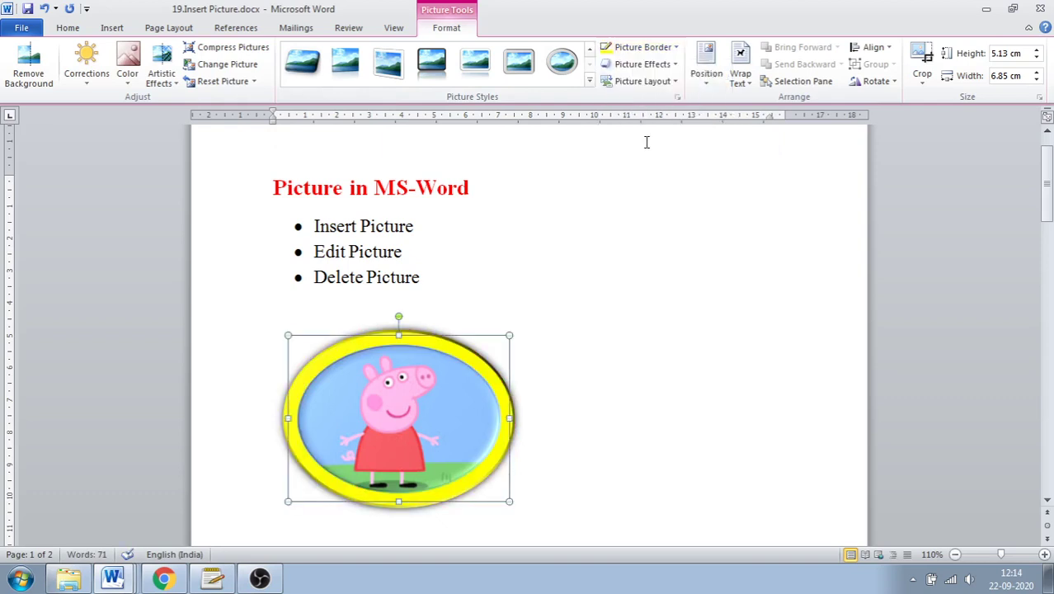
Apply the Parallel 'Isometric Right Up' 3-D rotation effect to the yellow-bordered Peppa Pig picture
{"action": "left_click", "coordinate": [667, 69]}
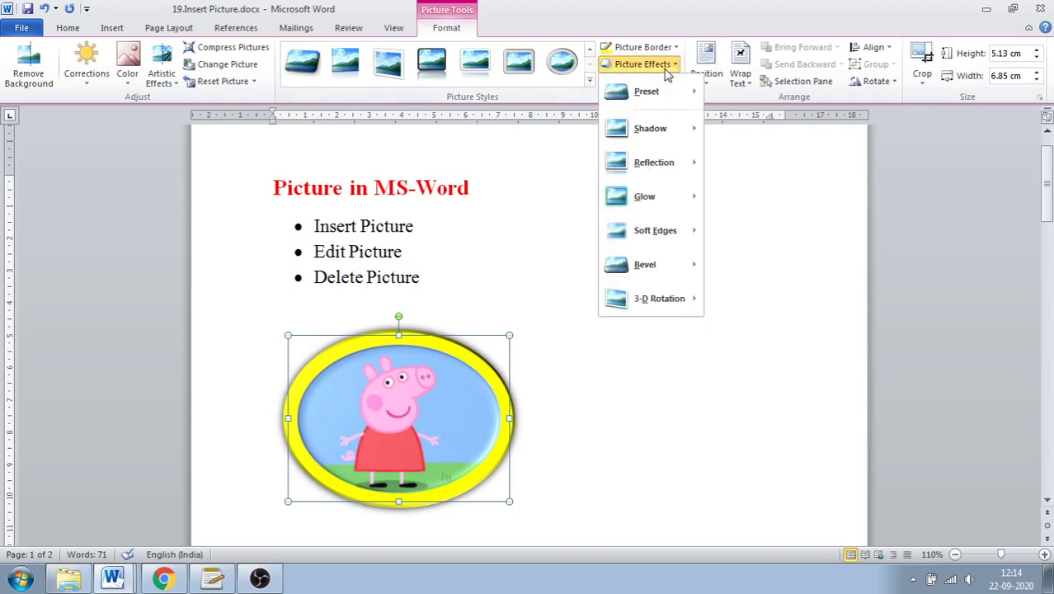
{"action": "mouse_move", "coordinate": [657, 102]}
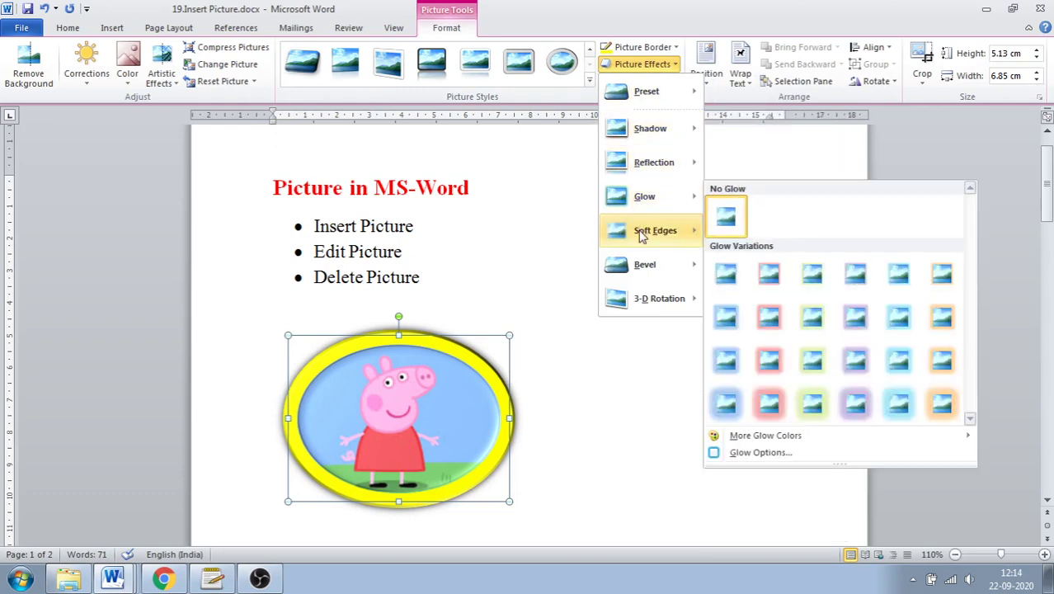
{"action": "mouse_move", "coordinate": [648, 281]}
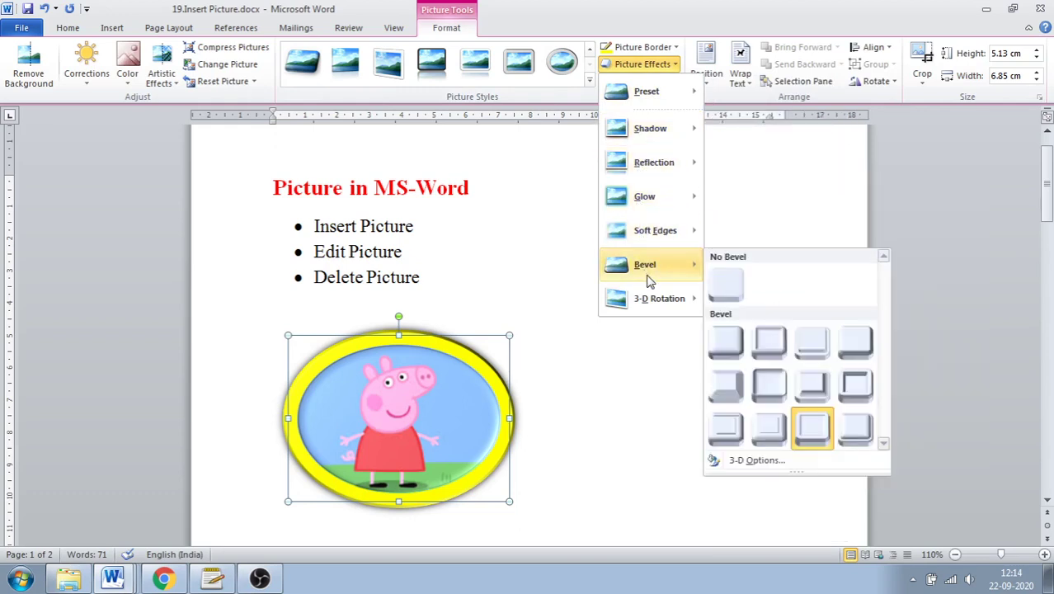
{"action": "mouse_move", "coordinate": [665, 321]}
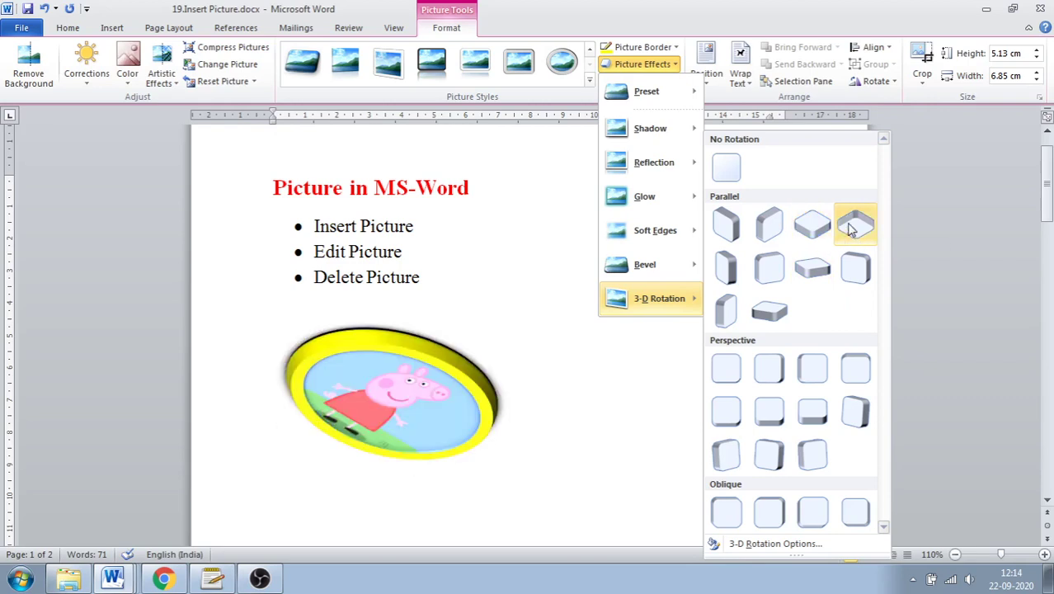
{"action": "left_click", "coordinate": [780, 230]}
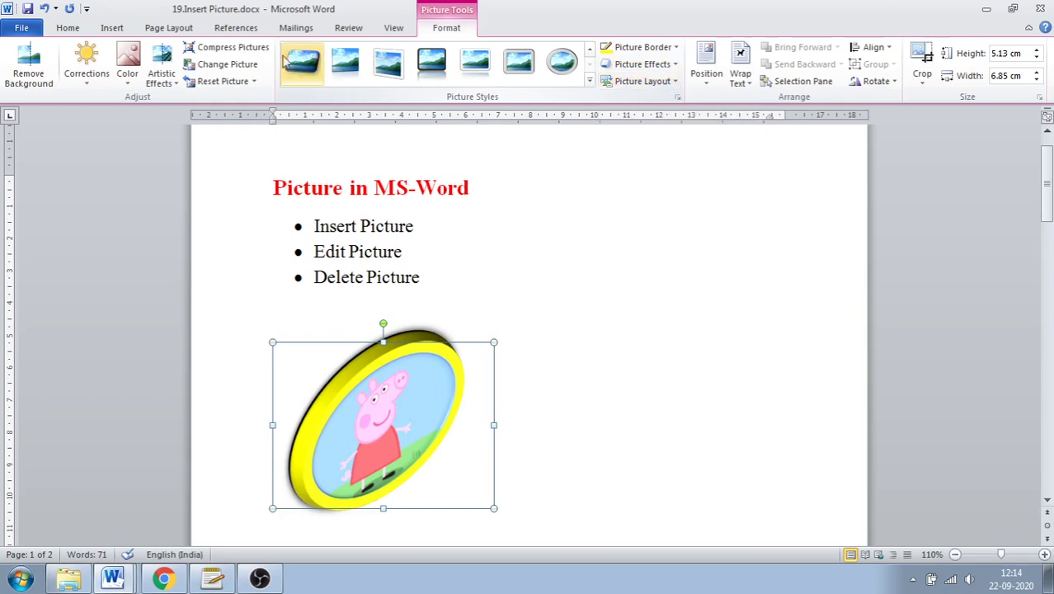
Reset the picture, convert it to a SmartArt picture layout, and type 'xyz' in its blue shape
{"action": "left_click", "coordinate": [219, 81]}
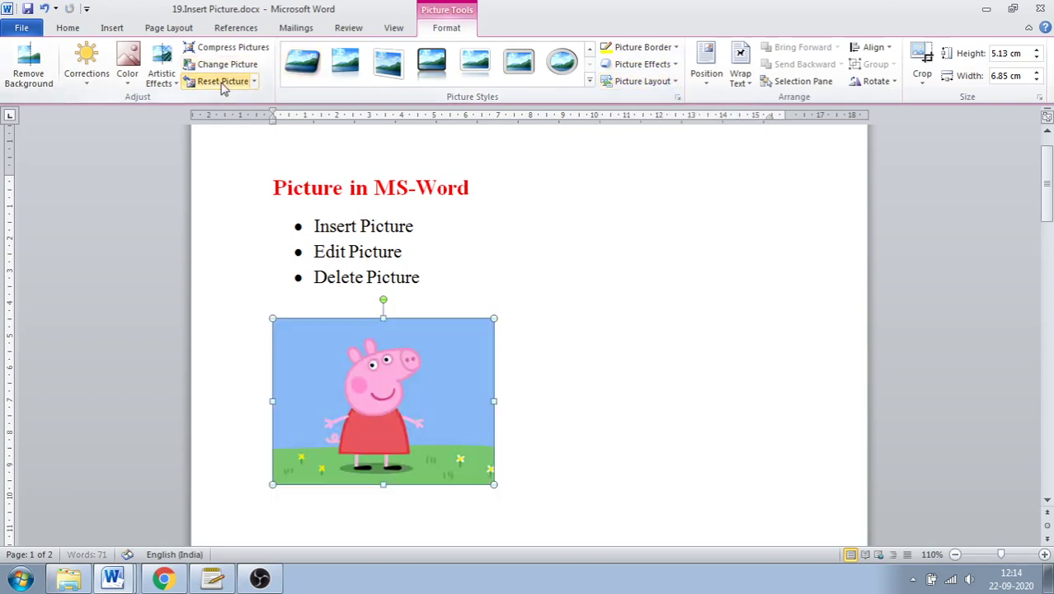
{"action": "left_click", "coordinate": [645, 81]}
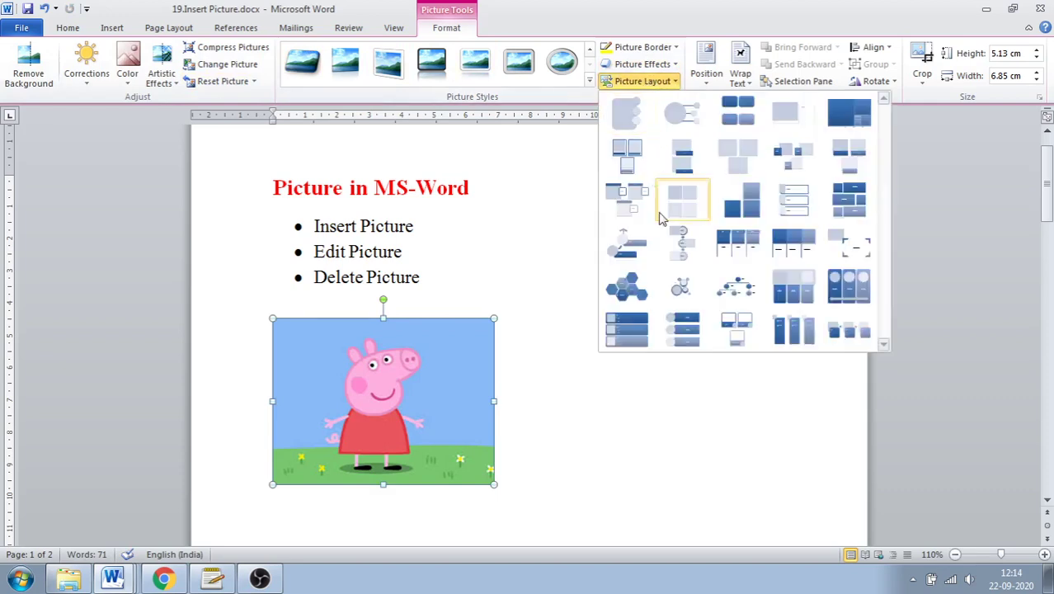
{"action": "left_click", "coordinate": [685, 331]}
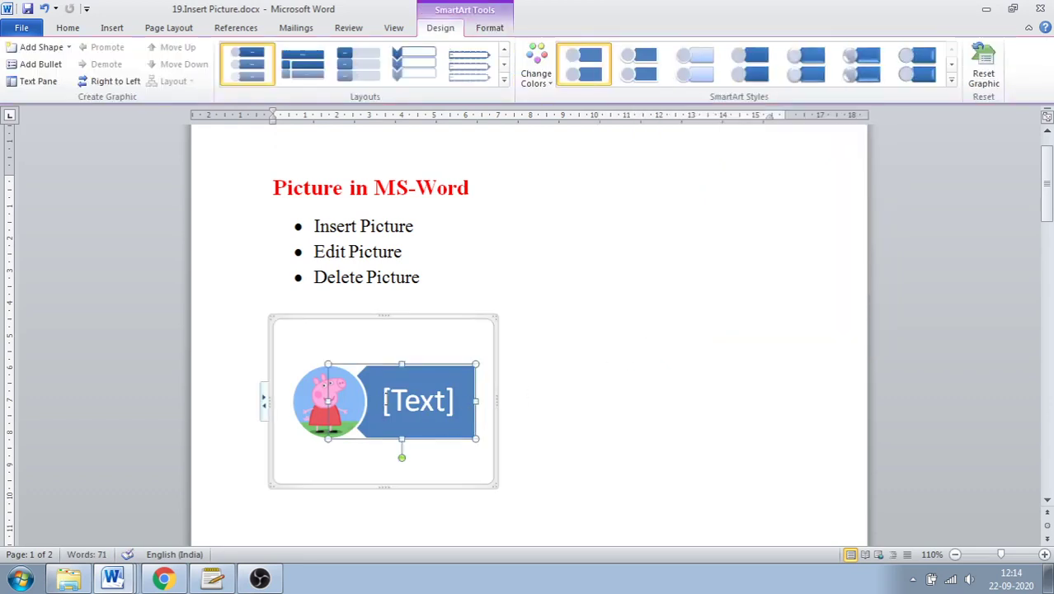
{"action": "left_click", "coordinate": [401, 400]}
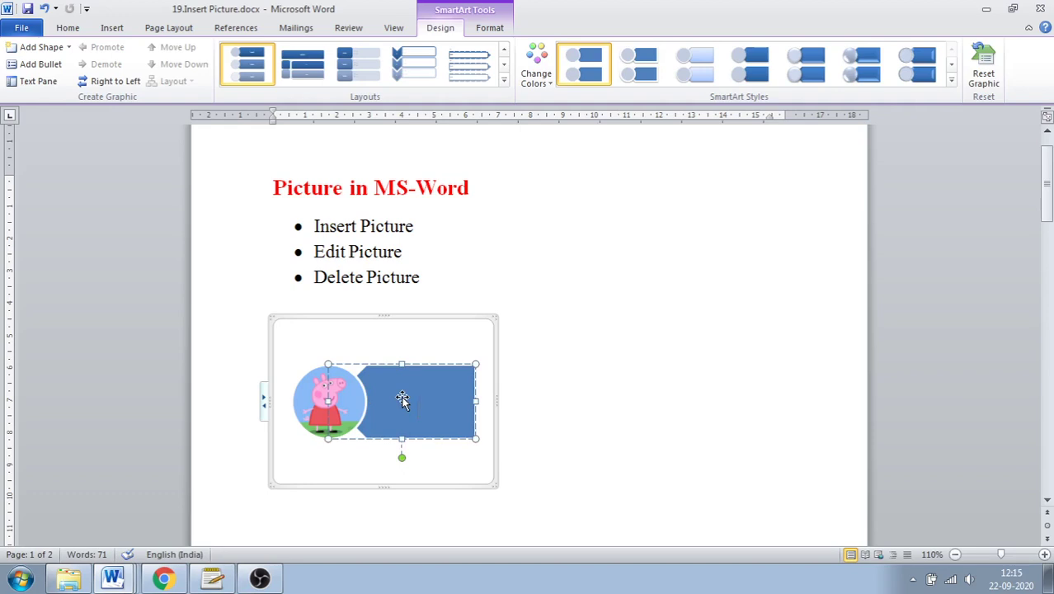
{"action": "type", "text": "xyz"}
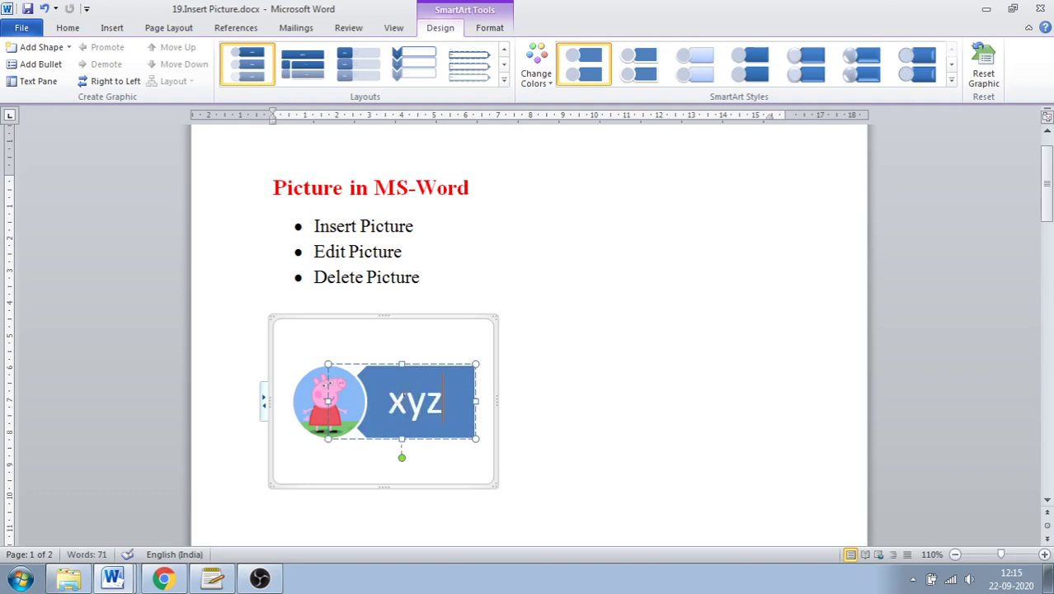
Undo the 'xyz' text and the SmartArt layout to restore the plain Peppa Pig picture
{"action": "left_click", "coordinate": [588, 405]}
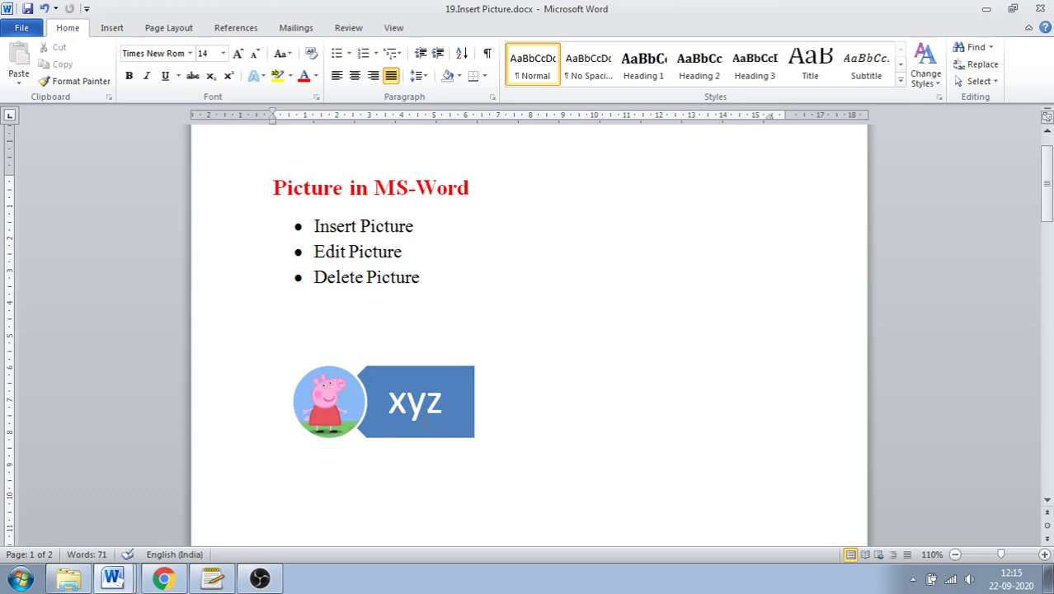
{"action": "key", "text": "ctrl+z"}
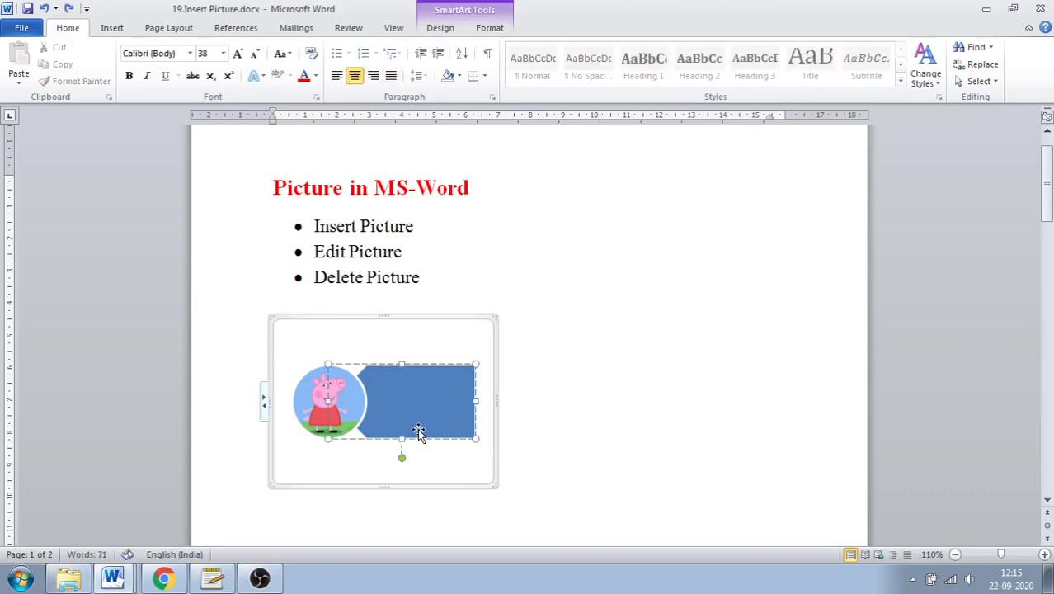
{"action": "key", "text": "ctrl+z"}
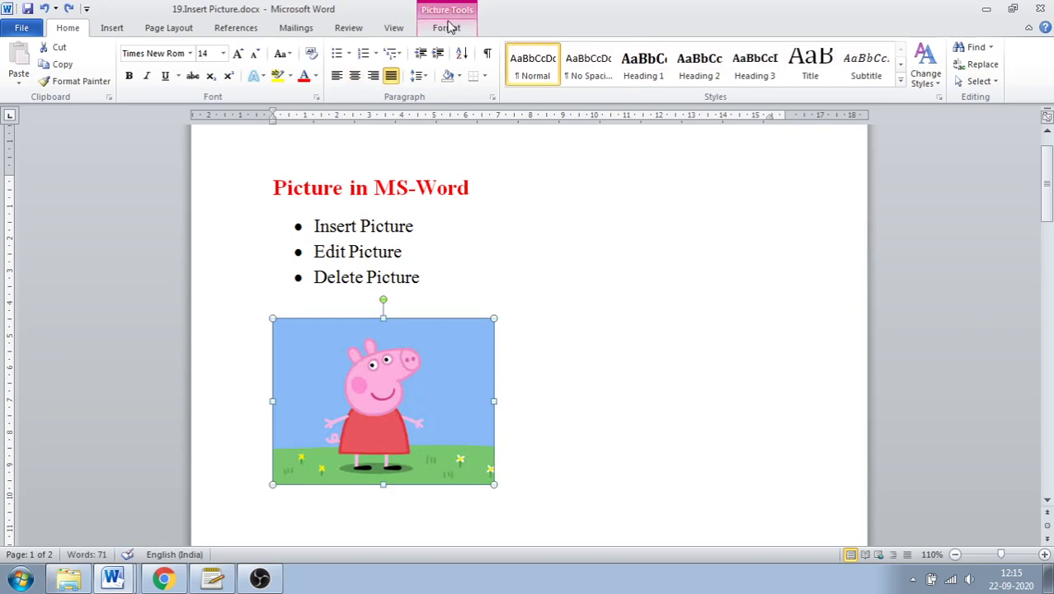
{"action": "left_click", "coordinate": [446, 27]}
Keep the Peppa Pig picture In Line with Text using the Position gallery, then reopen Position
{"action": "left_click", "coordinate": [658, 82]}
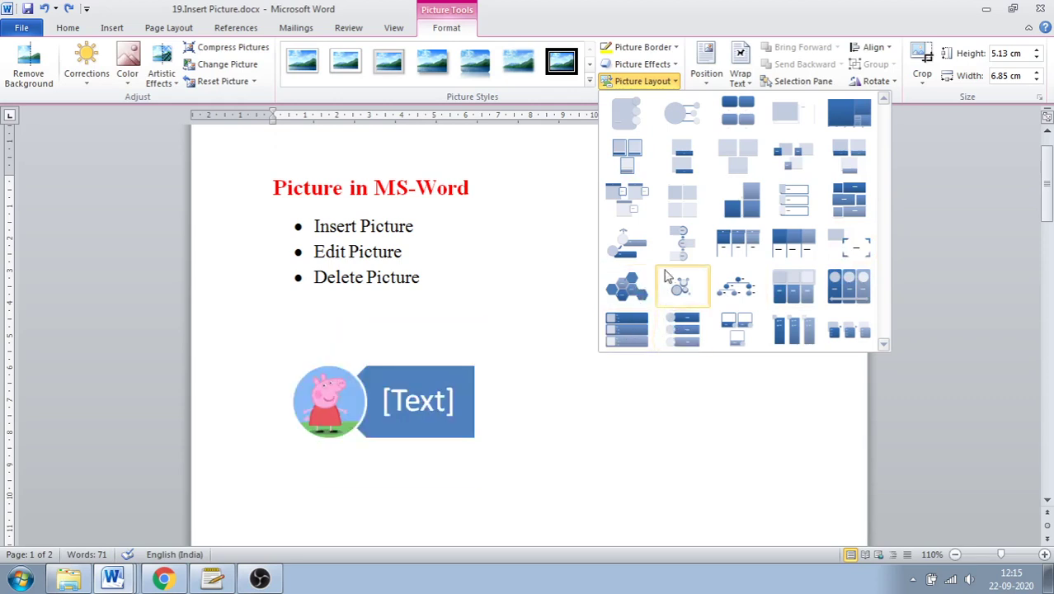
{"action": "left_click", "coordinate": [709, 87]}
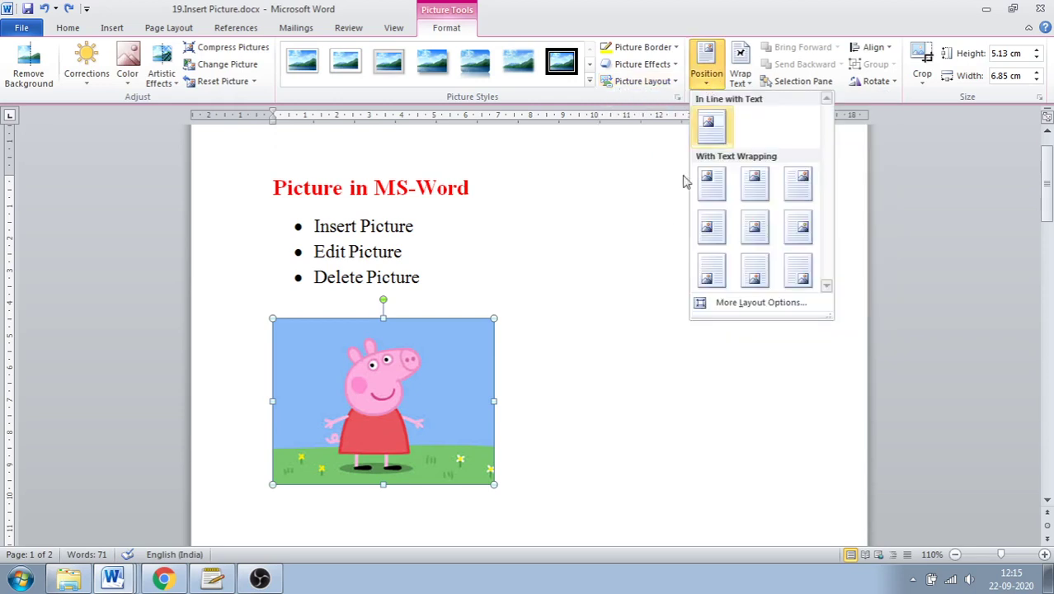
{"action": "left_click", "coordinate": [711, 132]}
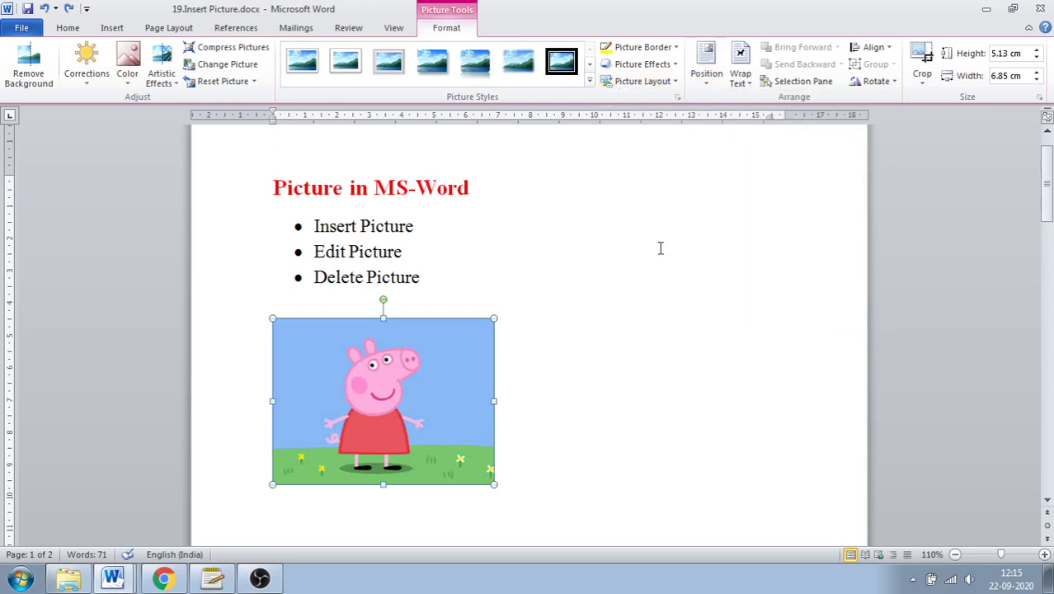
{"action": "left_click", "coordinate": [708, 88]}
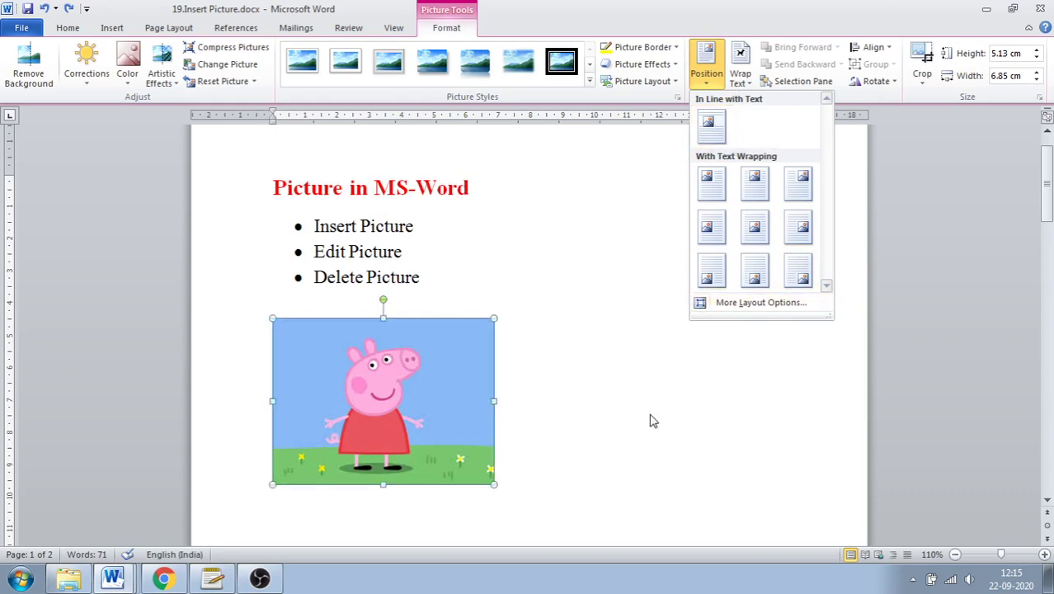
Copy the Robotics paragraphs and paste them beside the Peppa Pig picture
{"action": "key", "text": "Escape"}
{"action": "scroll", "coordinate": [637, 414], "scroll_direction": "down", "scroll_amount": 10}
{"action": "scroll", "coordinate": [649, 395], "scroll_direction": "down", "scroll_amount": 1}
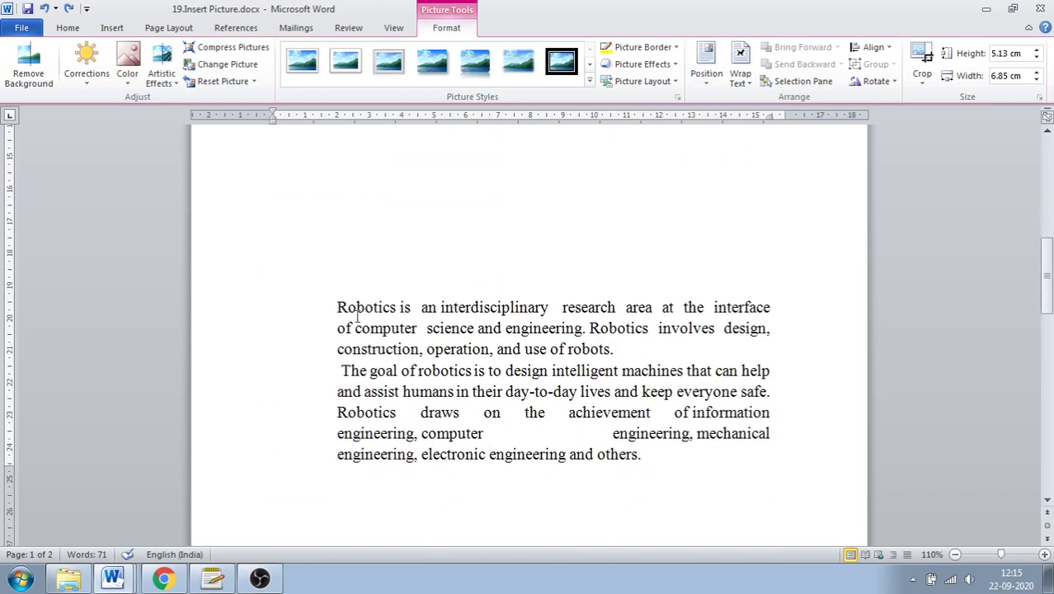
{"action": "left_click_drag", "start_coordinate": [338, 309], "coordinate": [748, 399]}
{"action": "key", "text": "ctrl+c"}
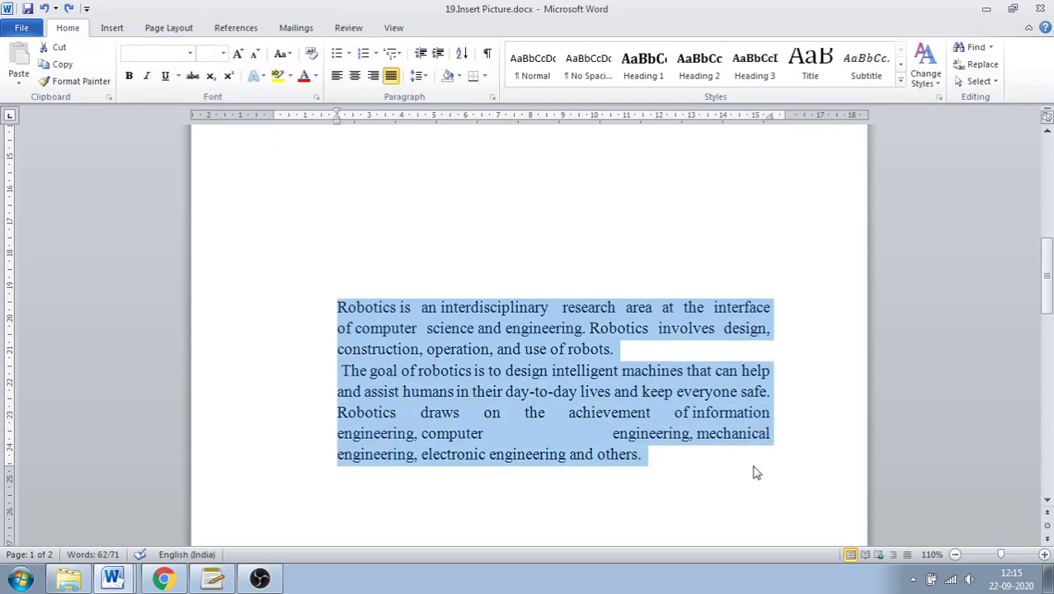
{"action": "scroll", "coordinate": [497, 314], "scroll_direction": "up", "scroll_amount": 4}
{"action": "scroll", "coordinate": [498, 315], "scroll_direction": "up", "scroll_amount": 2}
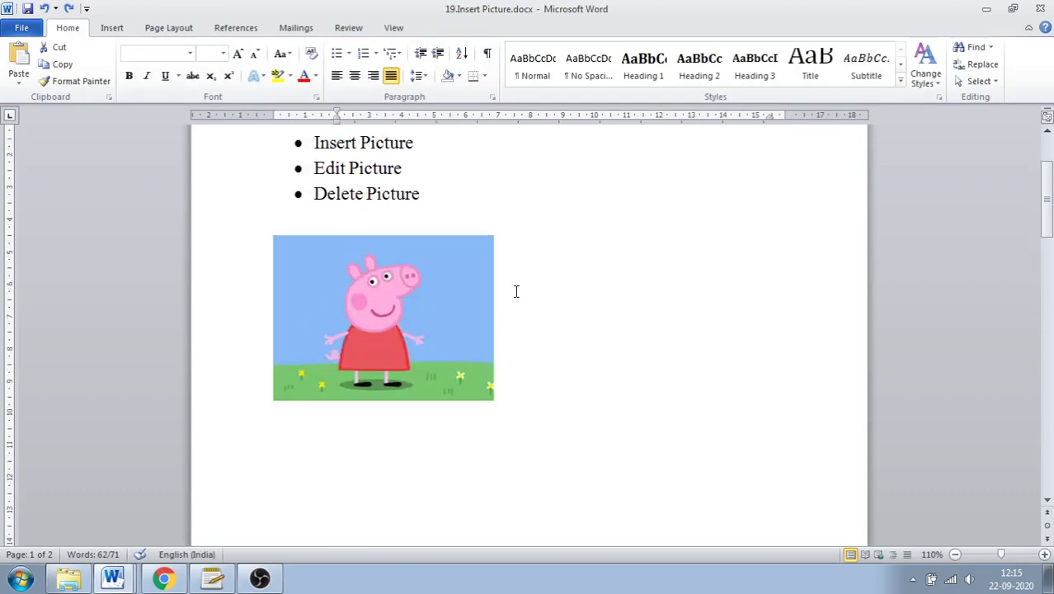
{"action": "left_click", "coordinate": [516, 292]}
{"action": "key", "text": "ctrl+v"}
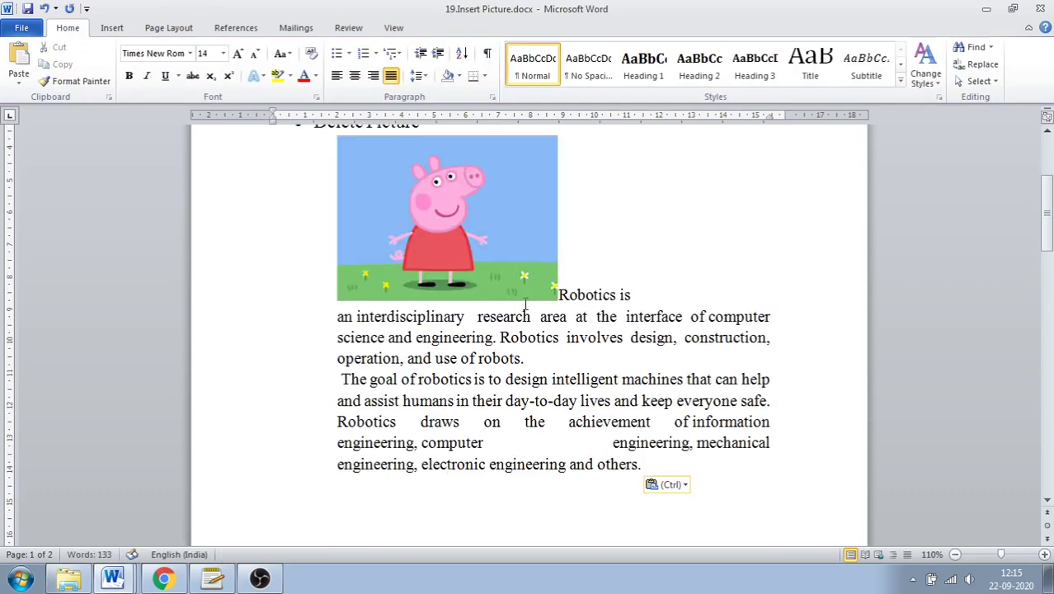
Set the Peppa Pig picture's text wrapping to In Line with Text
{"action": "left_click", "coordinate": [422, 174]}
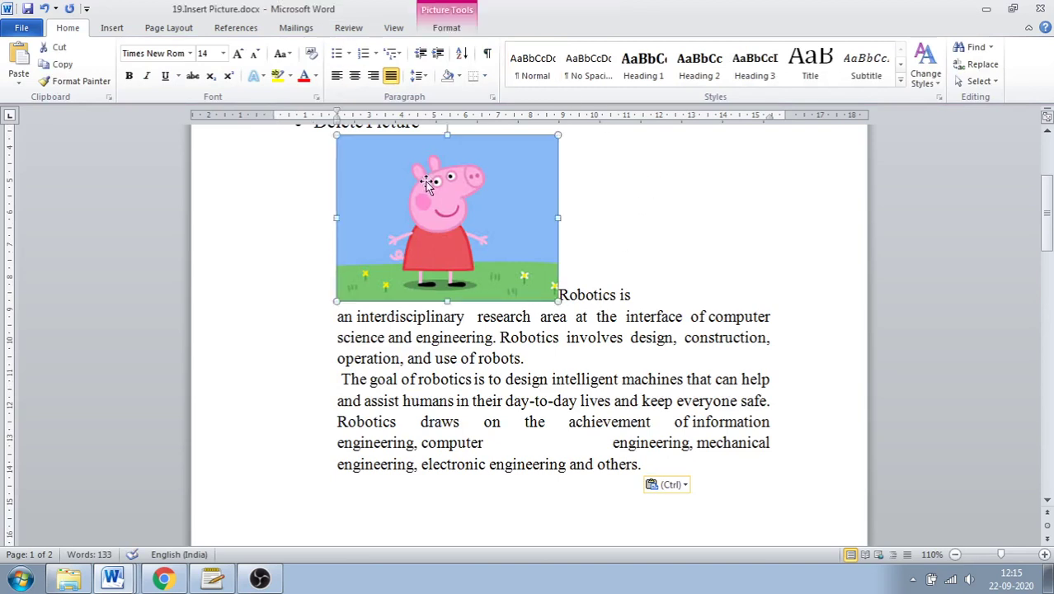
{"action": "left_click", "coordinate": [444, 30]}
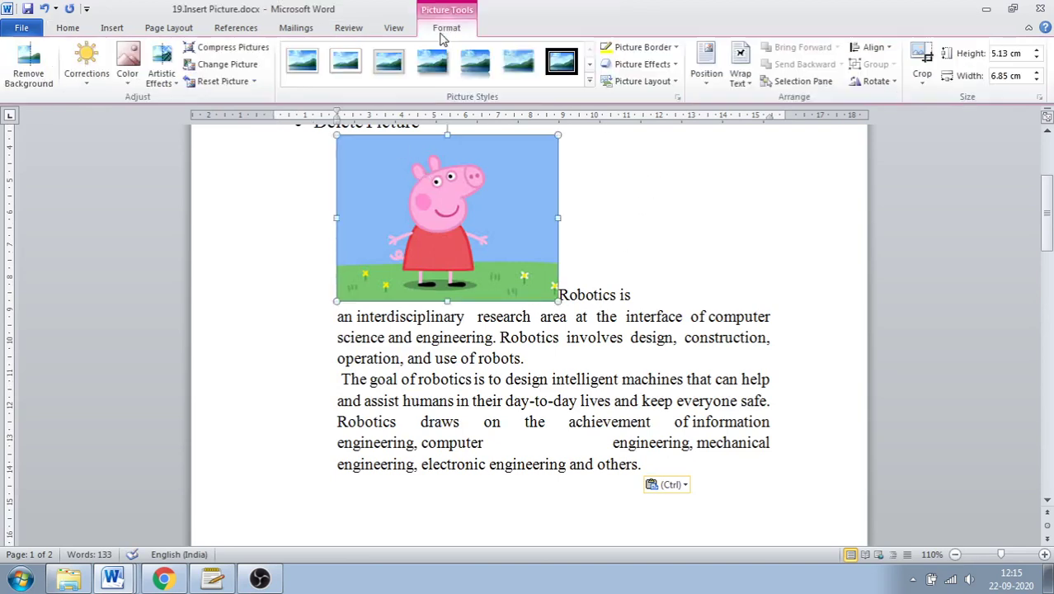
{"action": "left_click", "coordinate": [740, 66]}
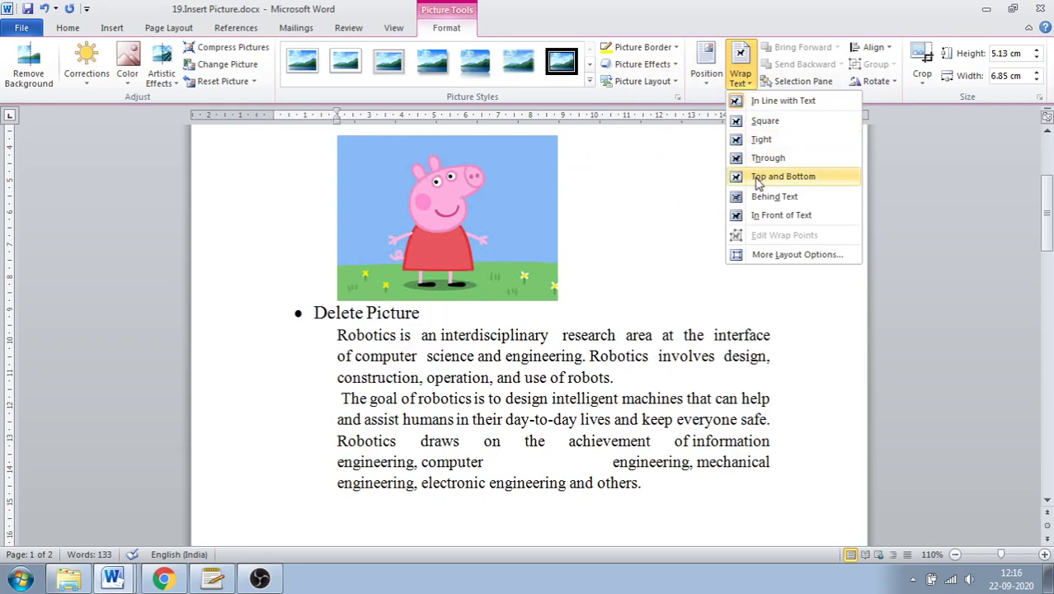
{"action": "left_click", "coordinate": [782, 101]}
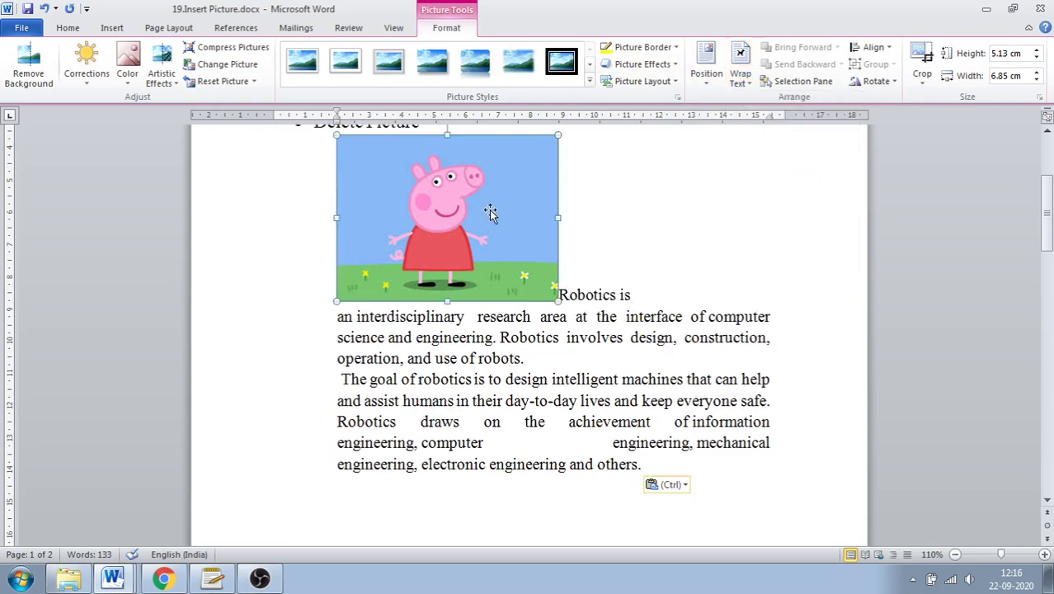
Move the picture into the Robotics text just before 'day-to-day'
{"action": "left_click", "coordinate": [493, 373]}
{"action": "left_click", "coordinate": [464, 254]}
{"action": "key", "text": "Delete"}
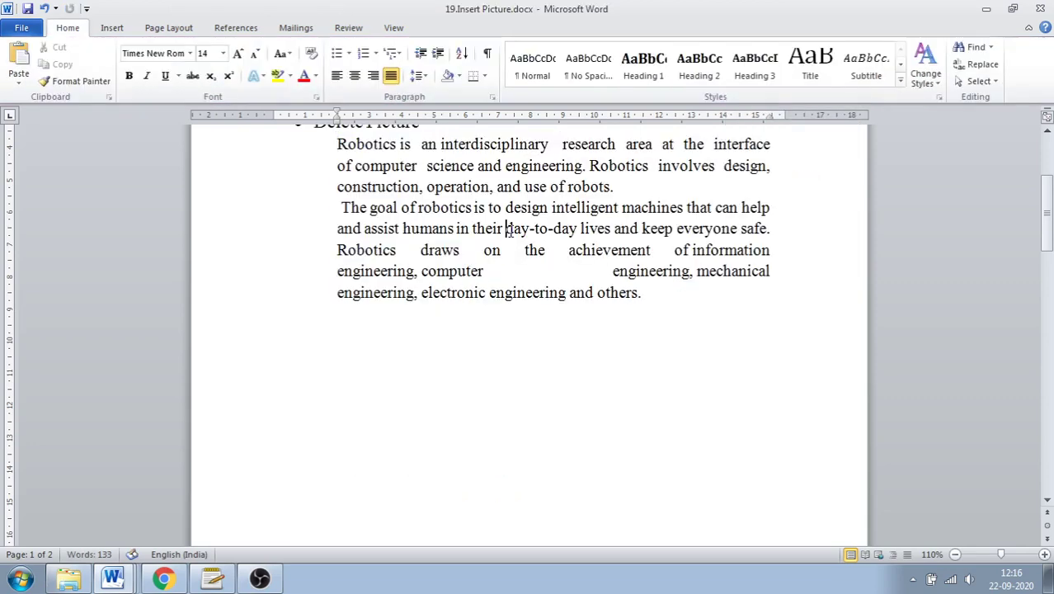
{"action": "key", "text": "ctrl+v"}
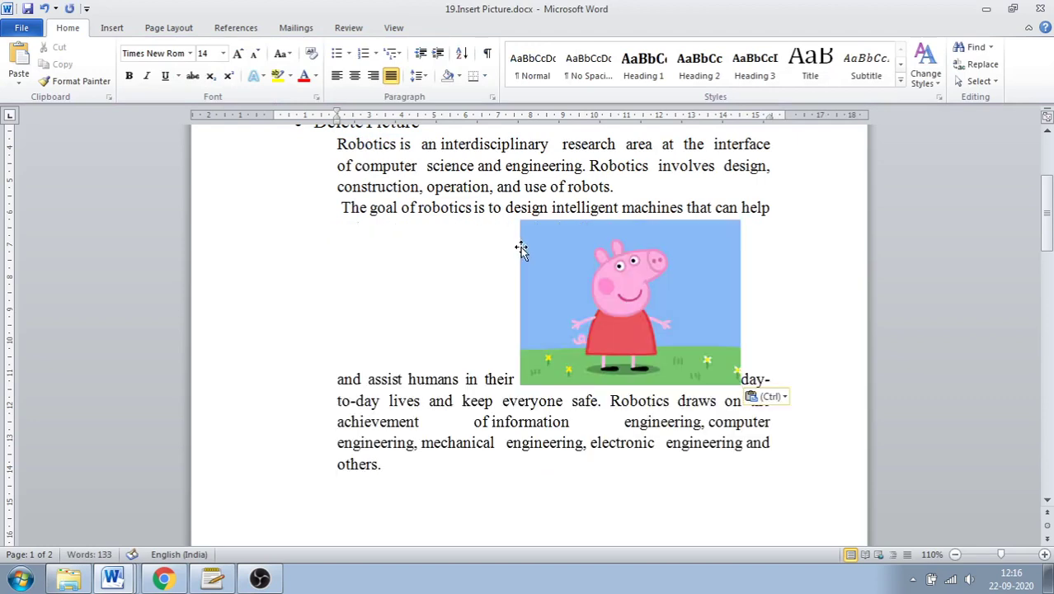
Select the inline Peppa Pig picture, preview Position options keeping it inline, then show Wrap Text choices
{"action": "left_click", "coordinate": [648, 360]}
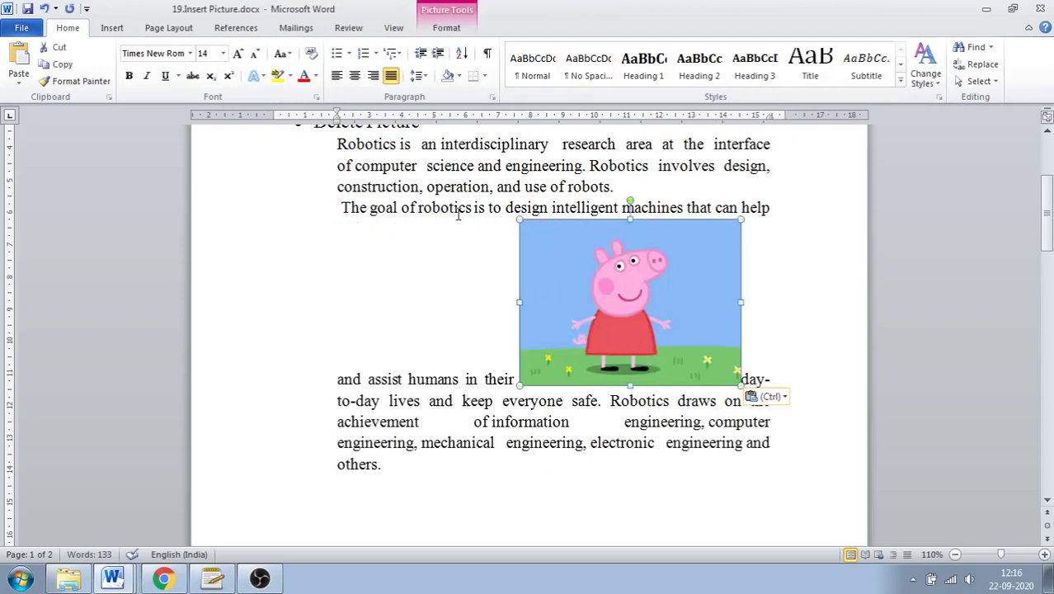
{"action": "scroll", "coordinate": [470, 231], "scroll_direction": "up", "scroll_amount": 1}
{"action": "left_click", "coordinate": [437, 29]}
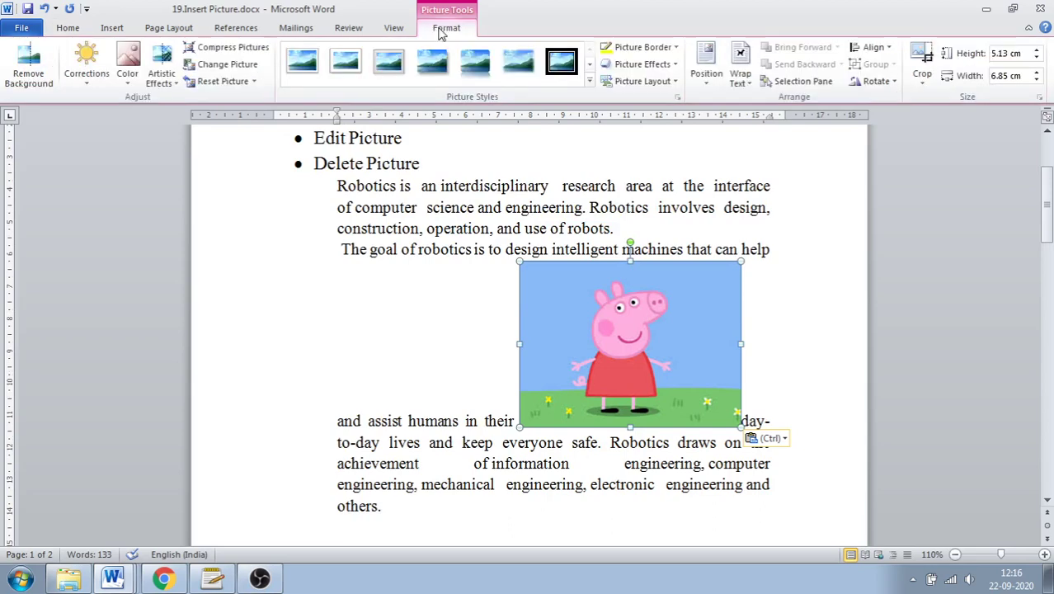
{"action": "left_click", "coordinate": [709, 83]}
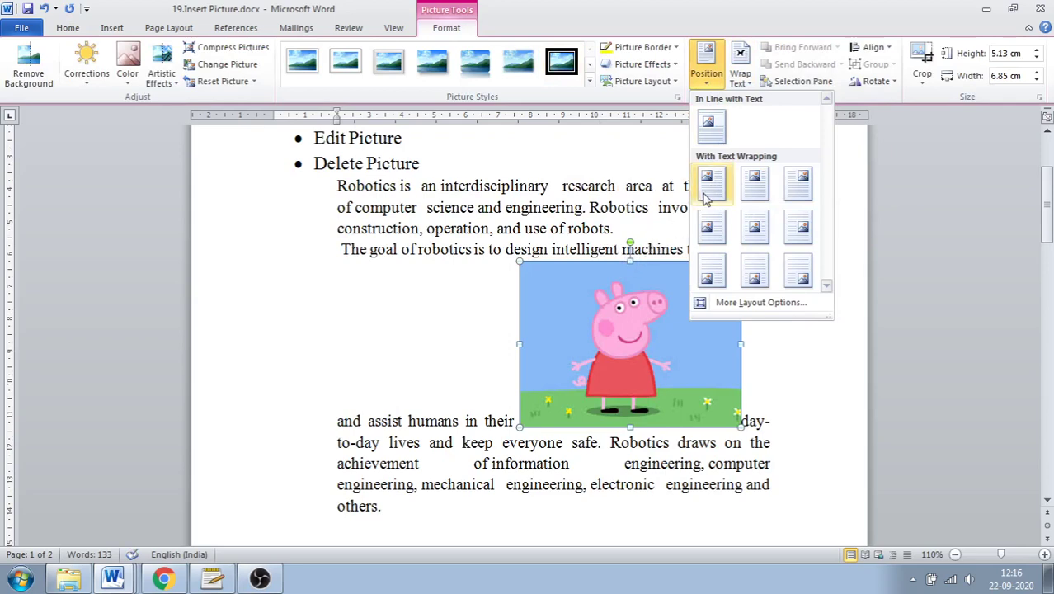
{"action": "left_click_drag", "start_coordinate": [1048, 214], "coordinate": [1049, 177]}
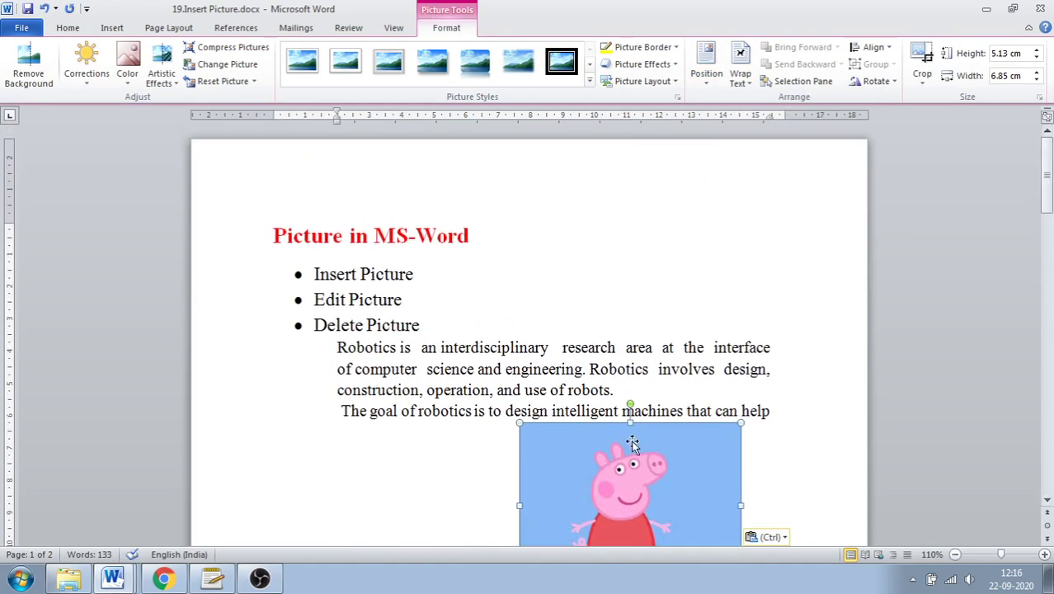
{"action": "left_click", "coordinate": [706, 79]}
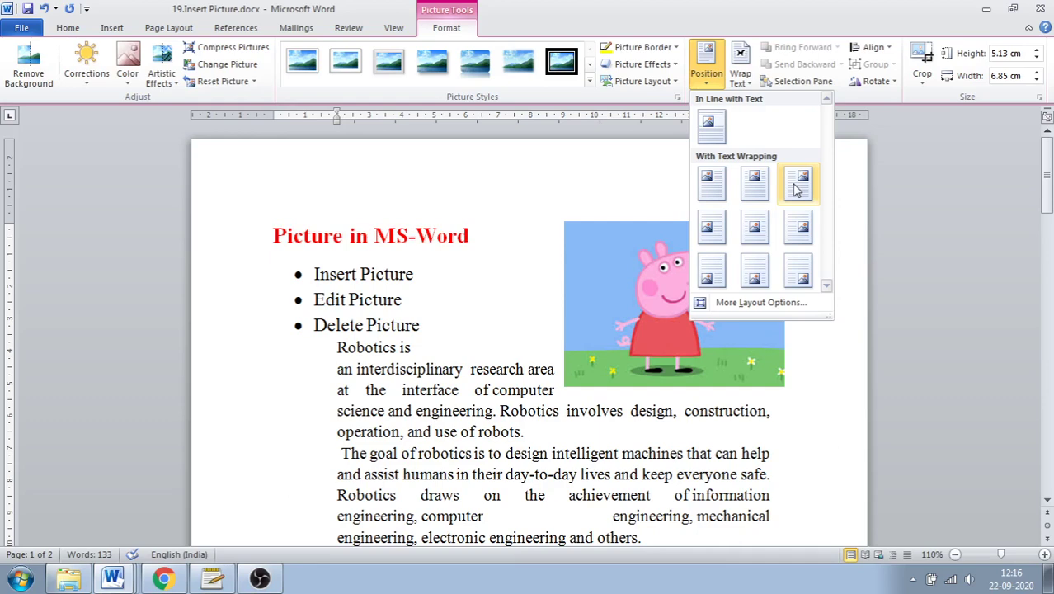
{"action": "left_click", "coordinate": [711, 125]}
{"action": "left_click", "coordinate": [740, 76]}
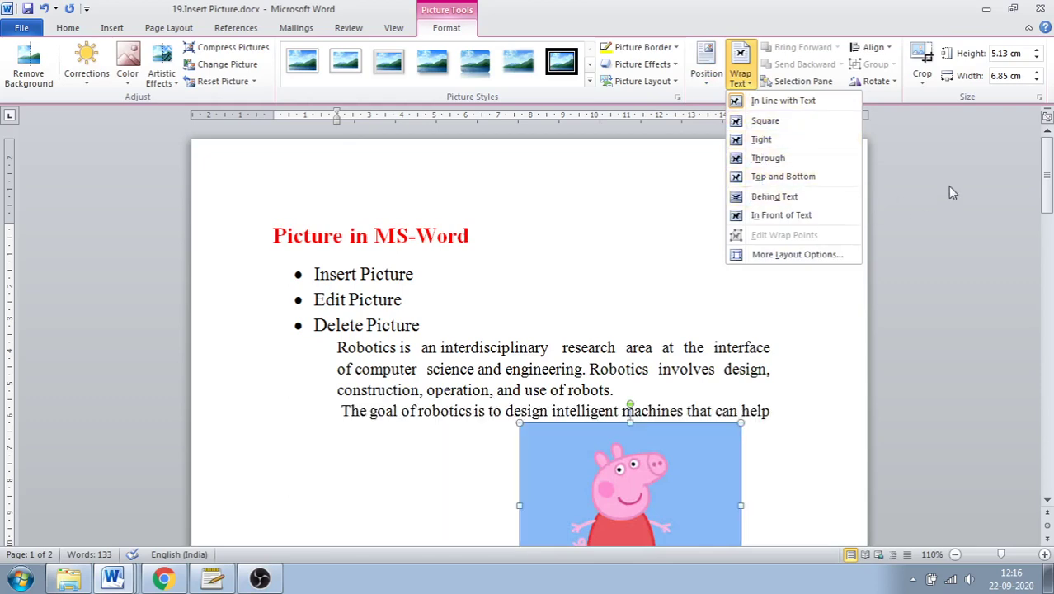
{"action": "left_click_drag", "start_coordinate": [1043, 181], "coordinate": [1045, 208]}
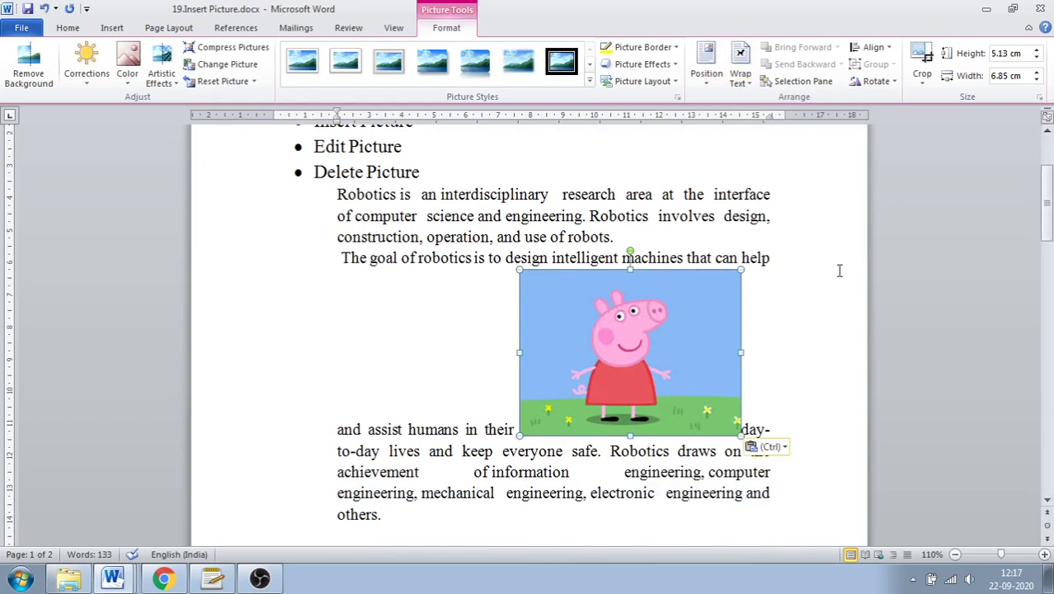
{"action": "left_click", "coordinate": [738, 87]}
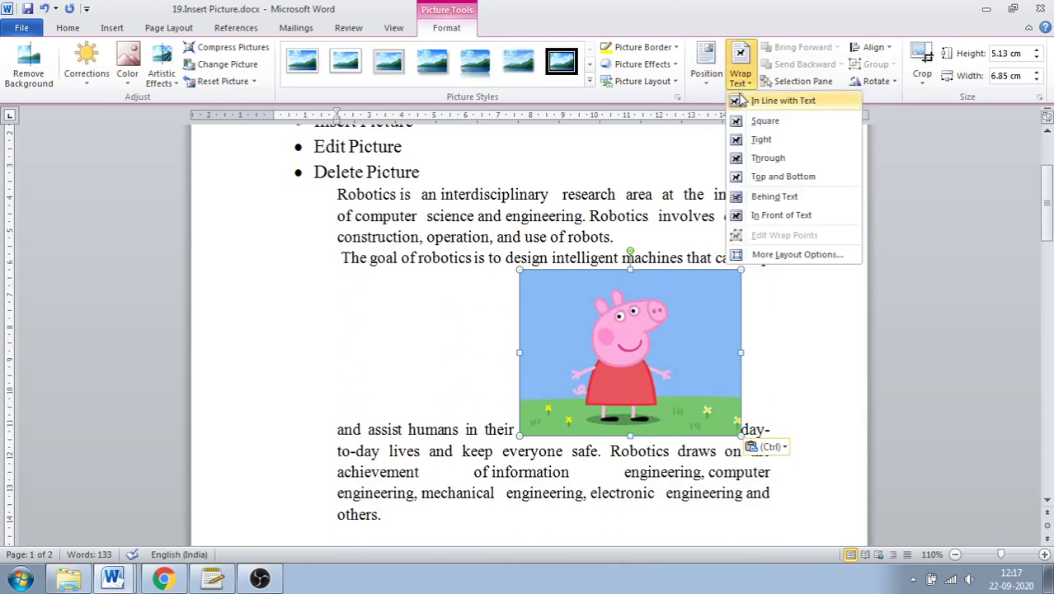